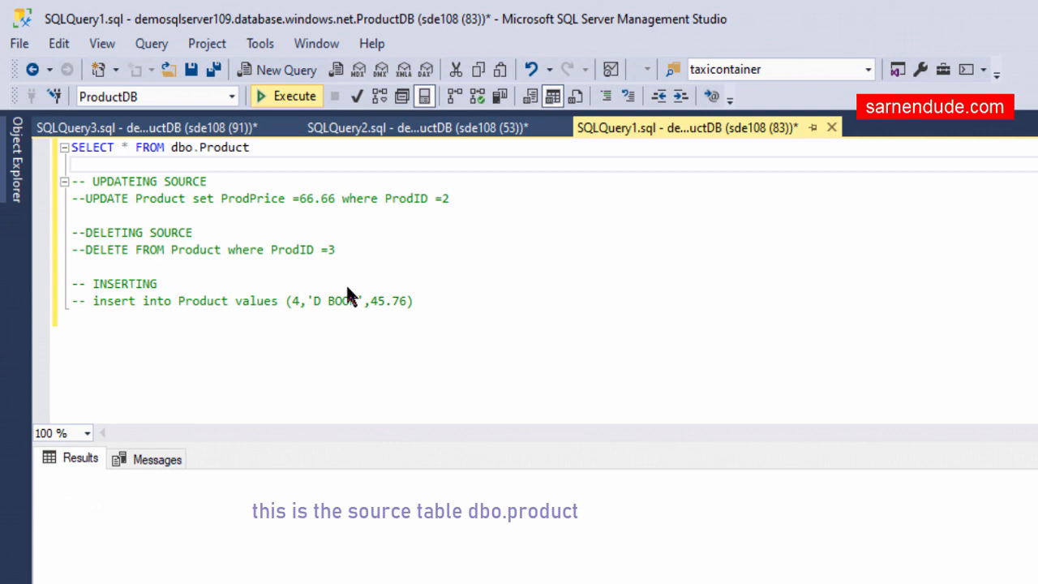
Examine the query results of the dbo.Product source table, and switch to AzureSqlSourceDataset in Azure Data Factory
{"action": "left_click_drag", "start_coordinate": [158, 503], "coordinate": [203, 539]}
{"action": "left_click", "coordinate": [208, 541]}
{"action": "left_click", "coordinate": [756, 409]}
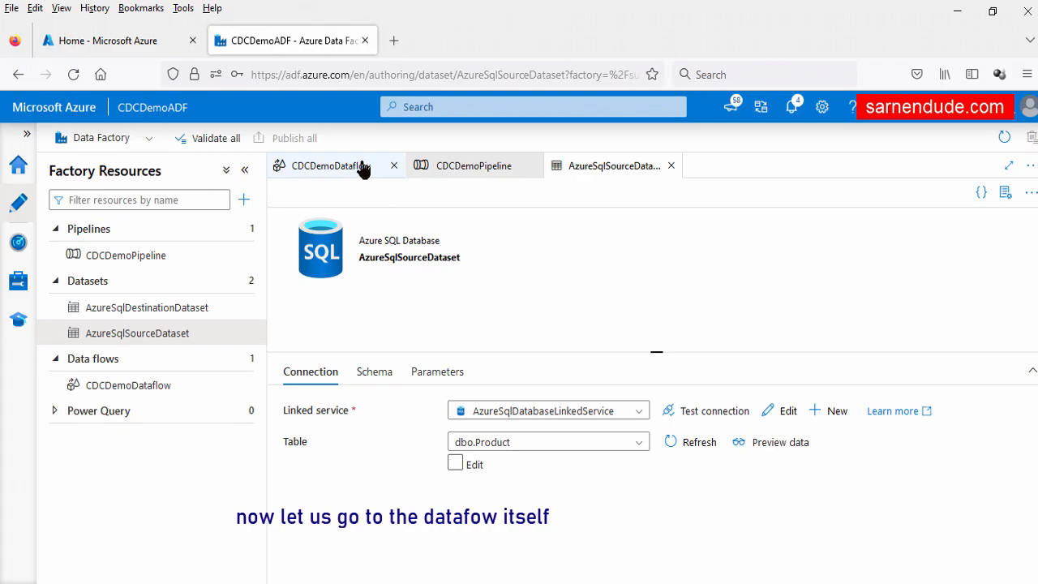
Inspect the source options of ProductSqlSource in CDCDemoDataflow and the data flow settings of CDCDemoPipeline
{"action": "left_click", "coordinate": [359, 167]}
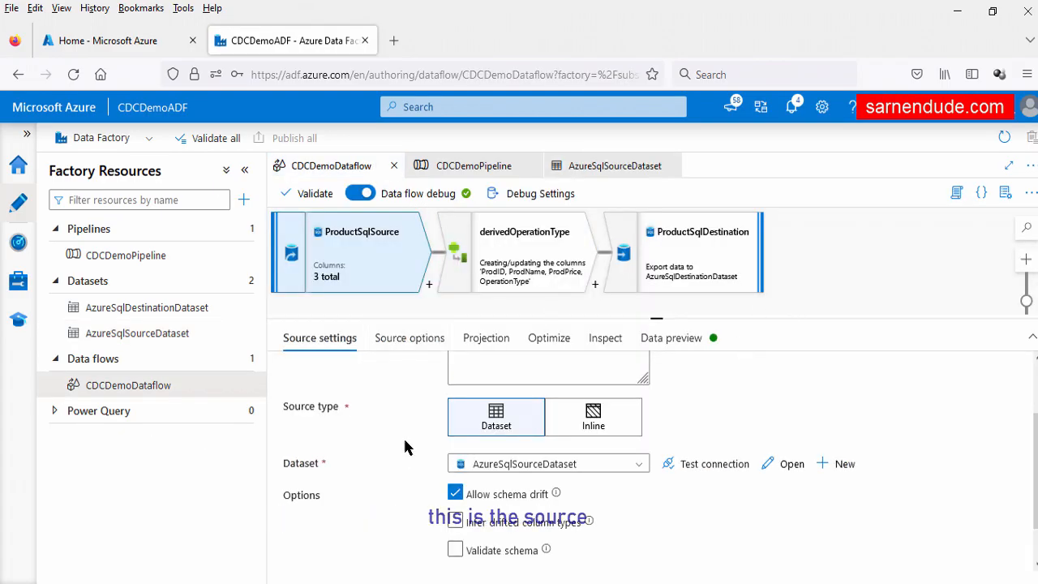
{"action": "left_click", "coordinate": [409, 337]}
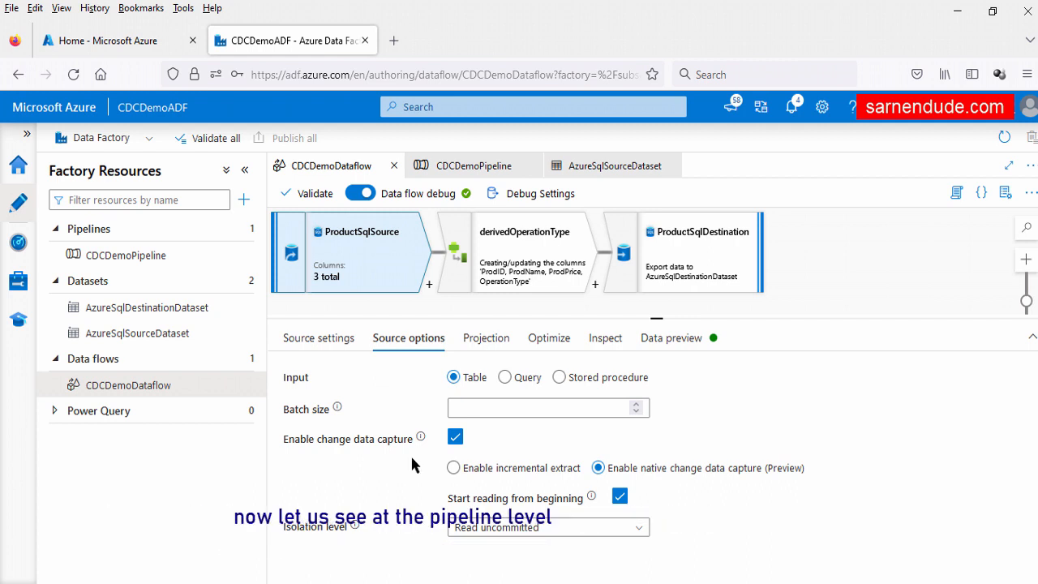
{"action": "left_click", "coordinate": [496, 171]}
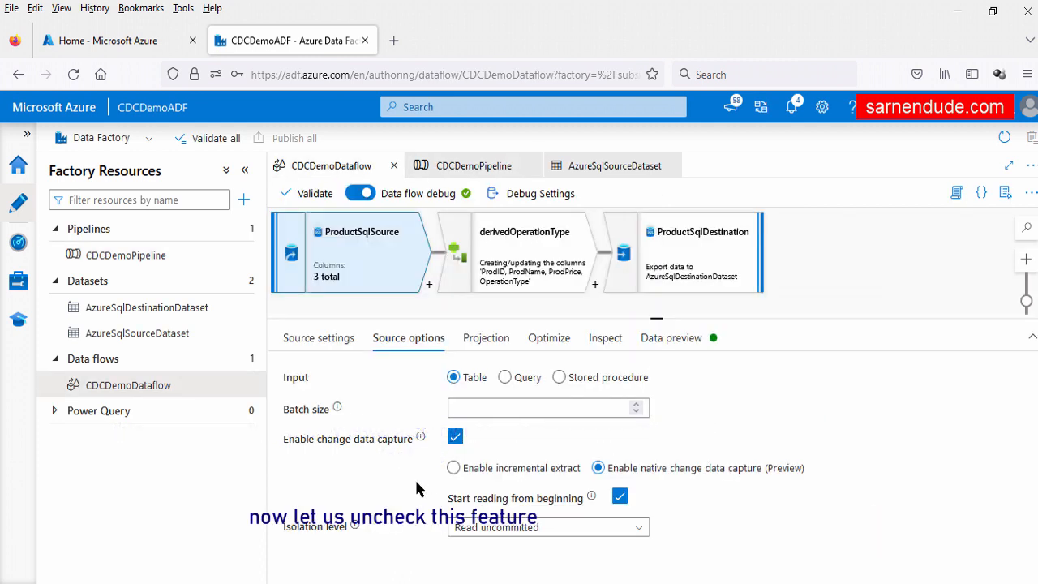
Disable change data capture on ProductSqlSource, and reselect CDCDemoDataflow in the pipeline's data flow activity to check for the checkpoint key
{"action": "left_click", "coordinate": [455, 437]}
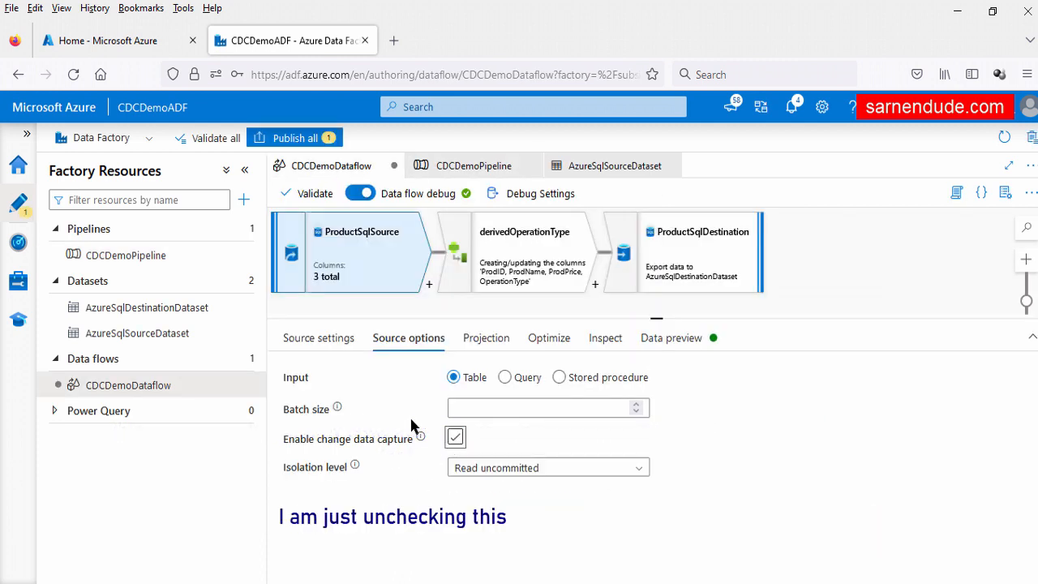
{"action": "left_click", "coordinate": [473, 166]}
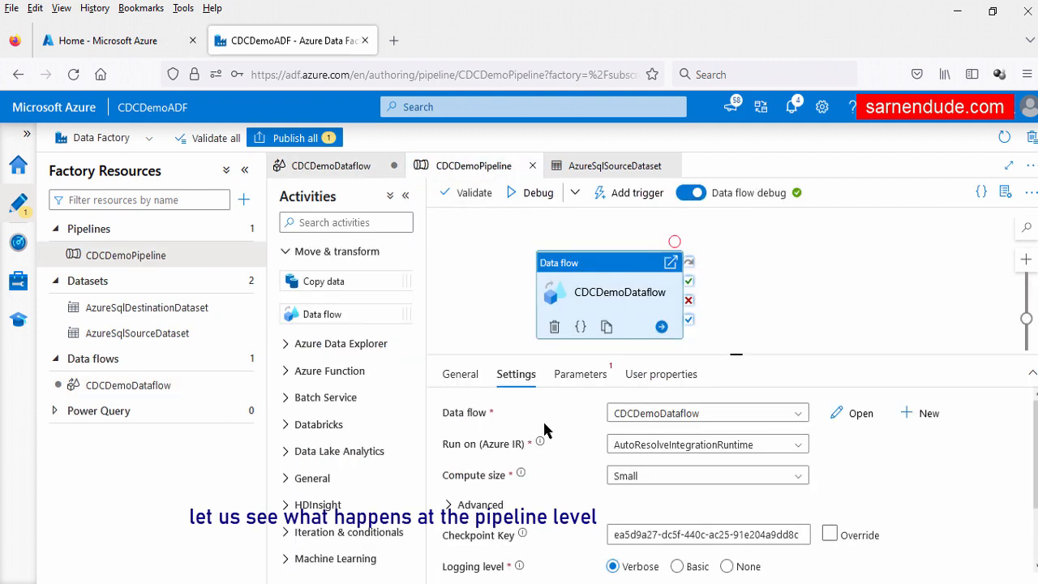
{"action": "left_click", "coordinate": [676, 414]}
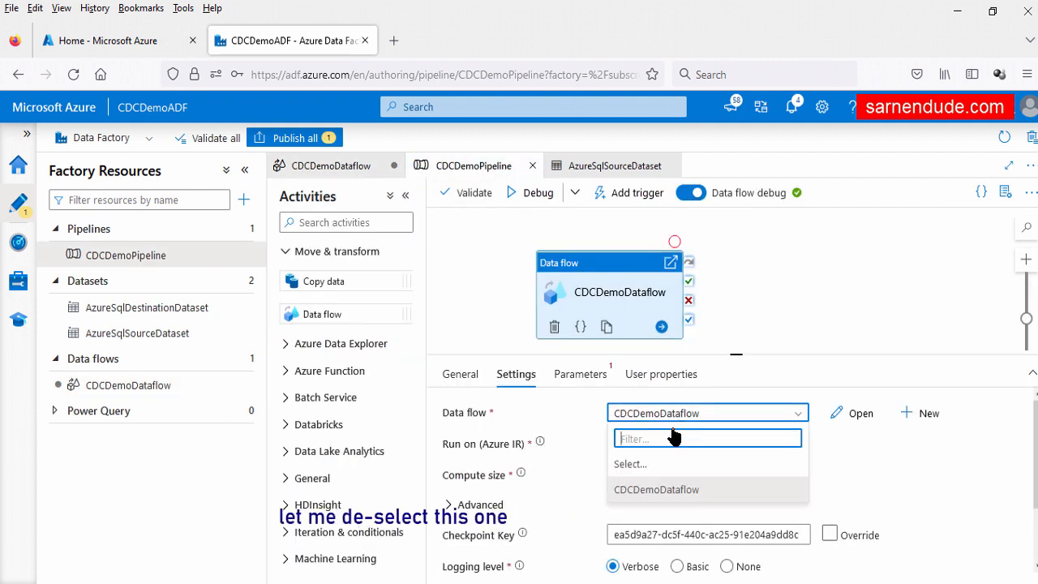
{"action": "left_click", "coordinate": [645, 465]}
{"action": "left_click", "coordinate": [677, 415]}
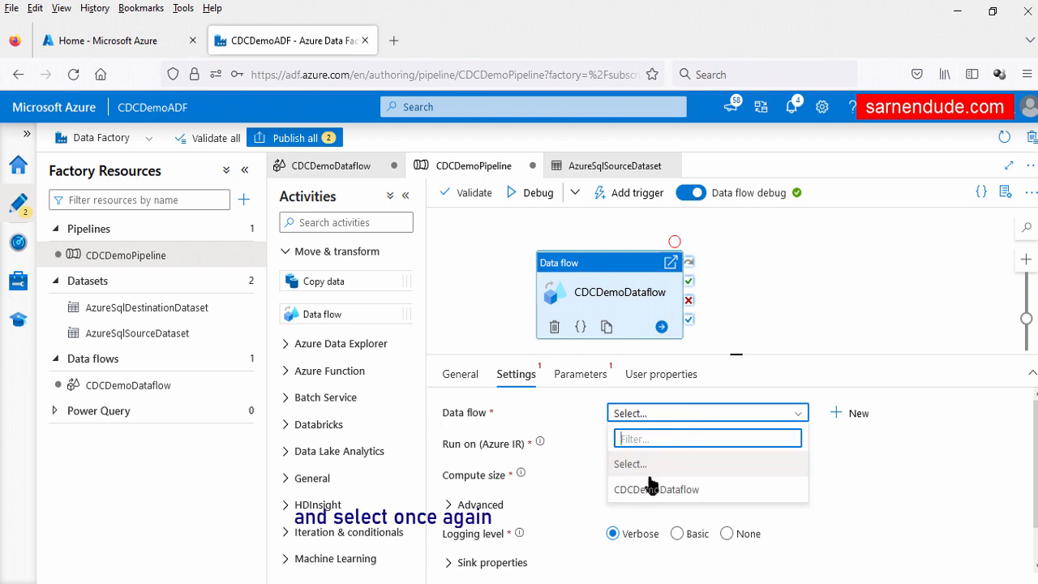
{"action": "left_click", "coordinate": [643, 489]}
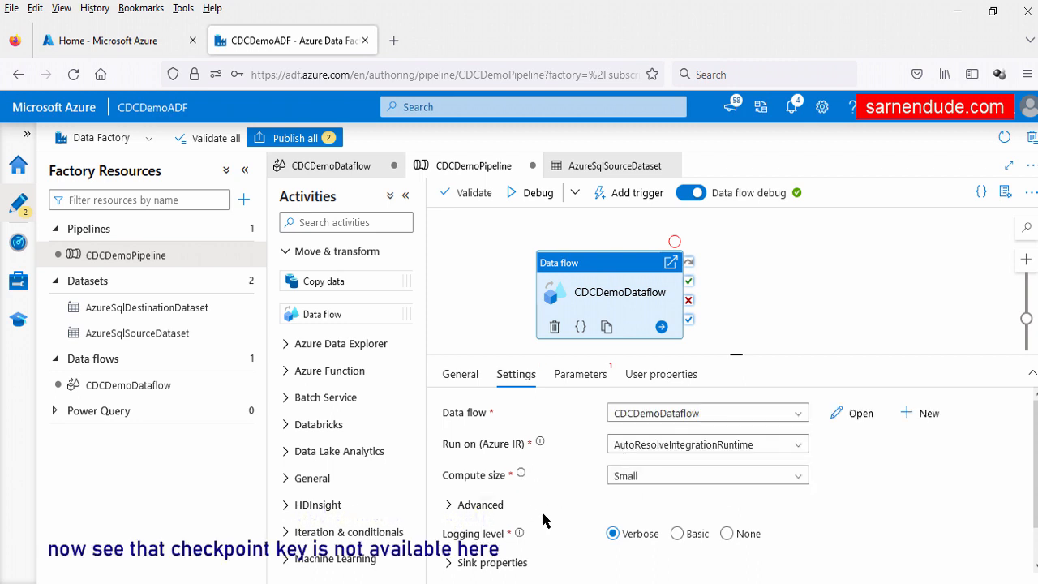
{"action": "left_click", "coordinate": [341, 172]}
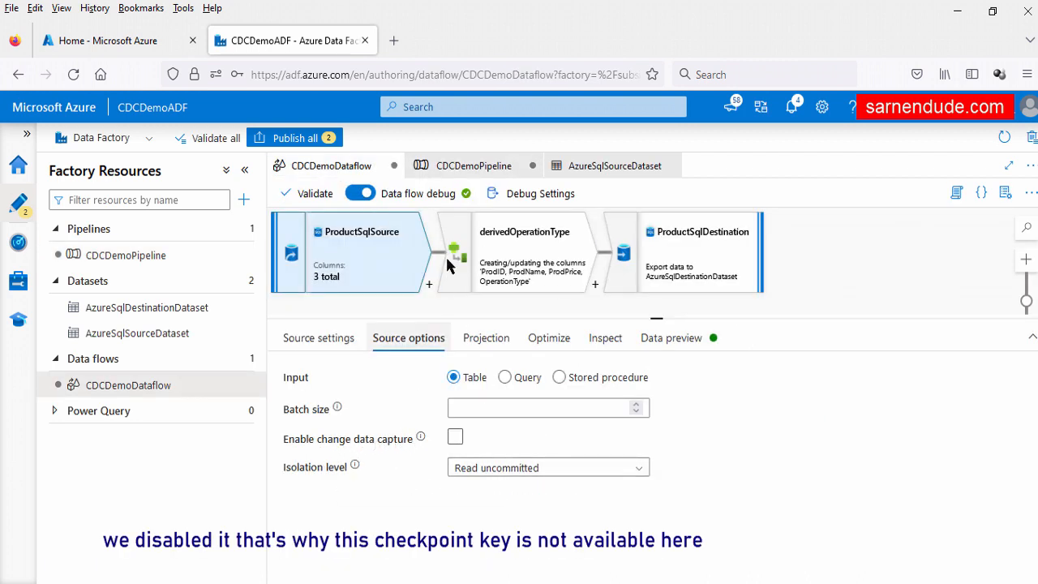
{"action": "left_click", "coordinate": [473, 165]}
{"action": "mouse_move", "coordinate": [513, 525]}
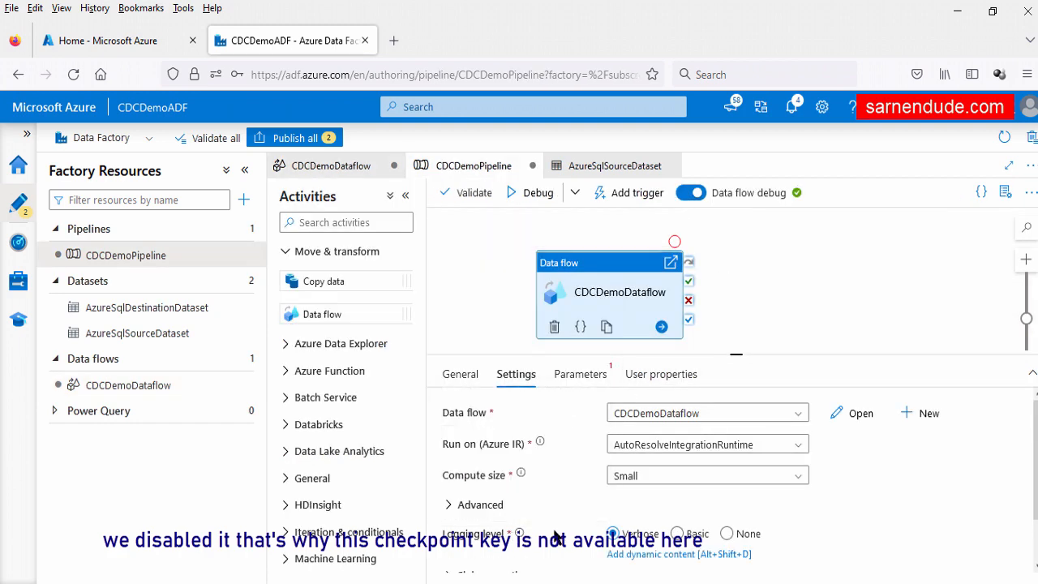
Re-enable change data capture on ProductSqlSource, and reselect CDCDemoDataflow in the pipeline's data flow activity
{"action": "left_click", "coordinate": [331, 166]}
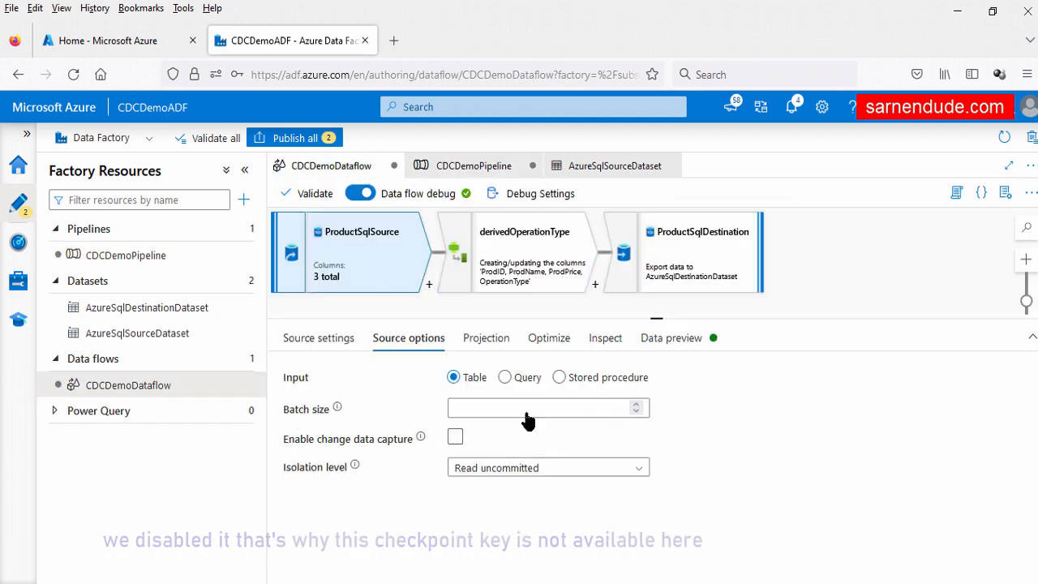
{"action": "left_click", "coordinate": [455, 437]}
{"action": "left_click", "coordinate": [474, 165]}
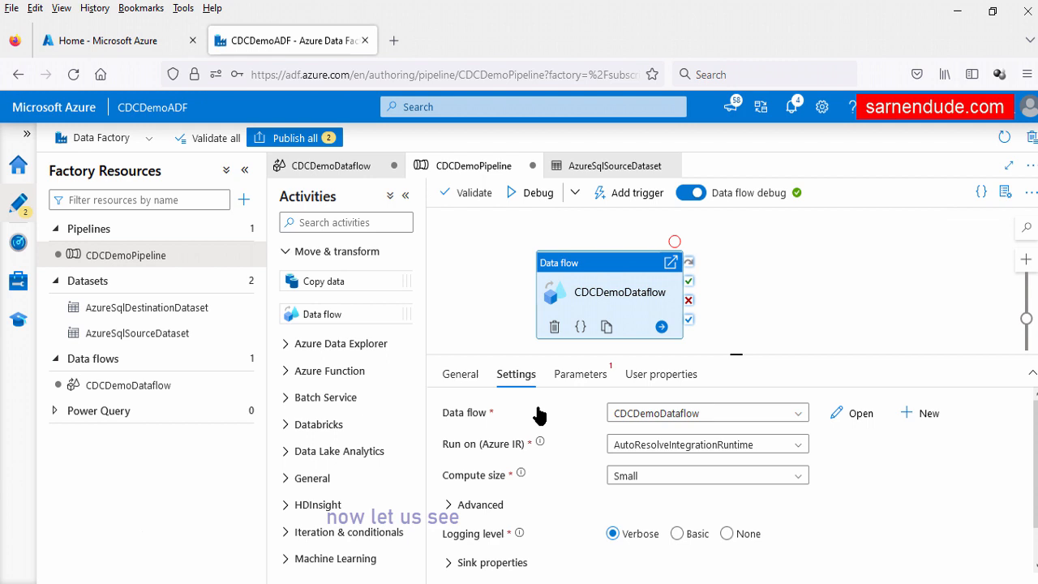
{"action": "left_click", "coordinate": [626, 414]}
{"action": "left_click", "coordinate": [626, 464]}
{"action": "left_click", "coordinate": [642, 420]}
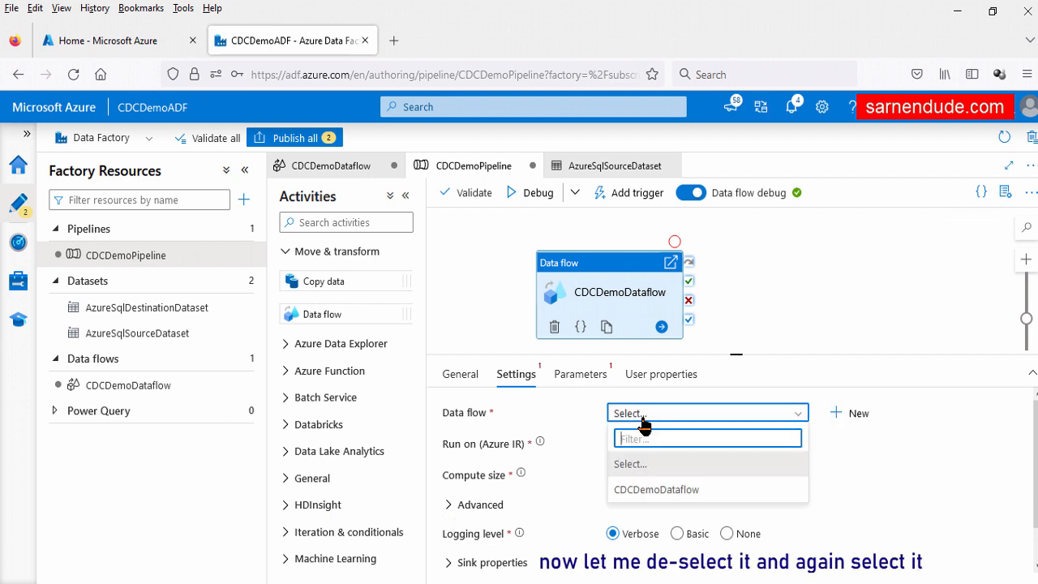
{"action": "left_click", "coordinate": [640, 489]}
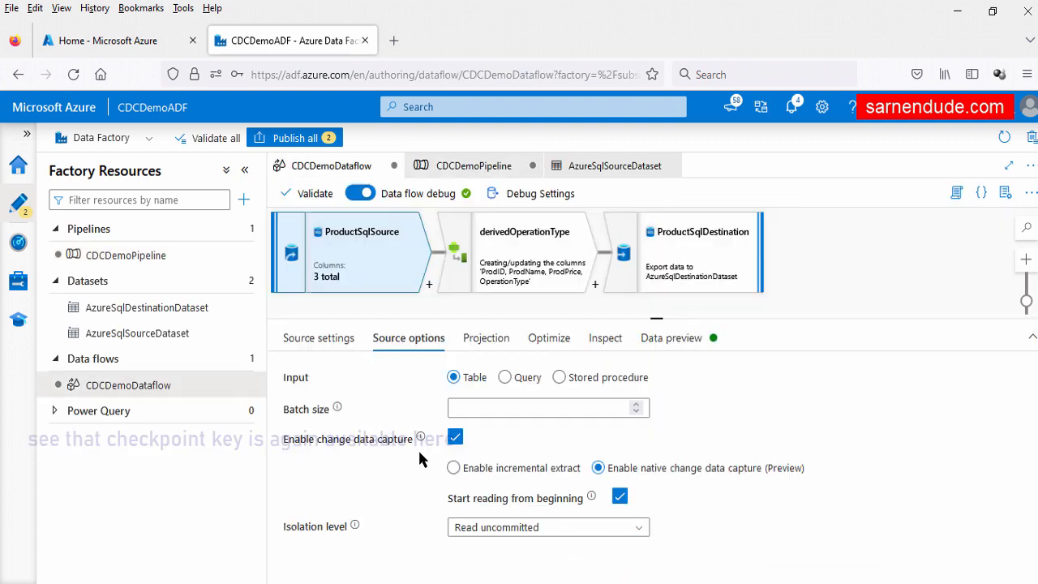
Examine the sink dataset, allowed update methods and key column of ProductSqlDestination in CDCDemoDataflow
{"action": "left_click", "coordinate": [681, 256]}
{"action": "left_click", "coordinate": [293, 337]}
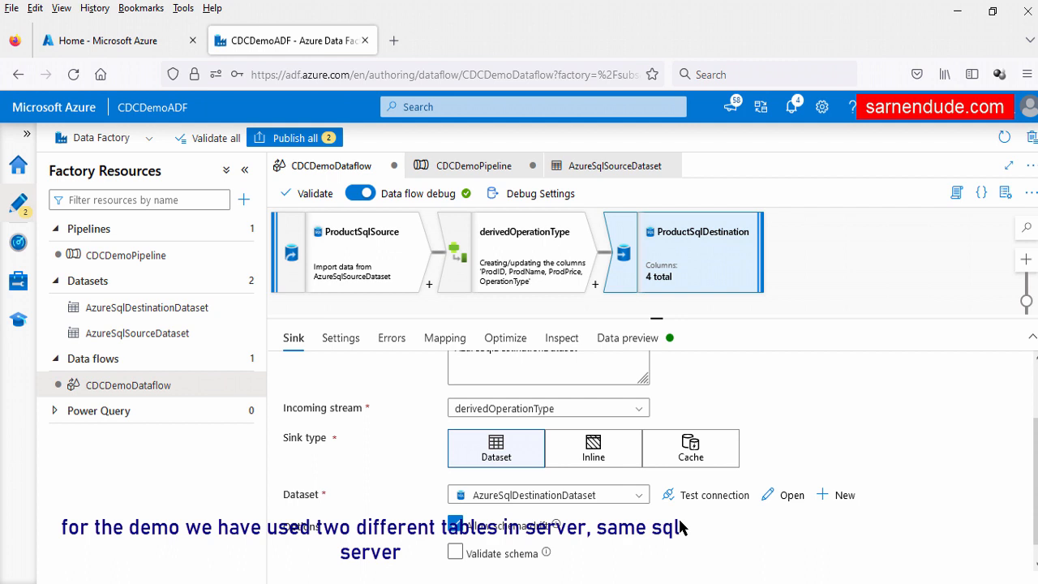
{"action": "left_click", "coordinate": [339, 338]}
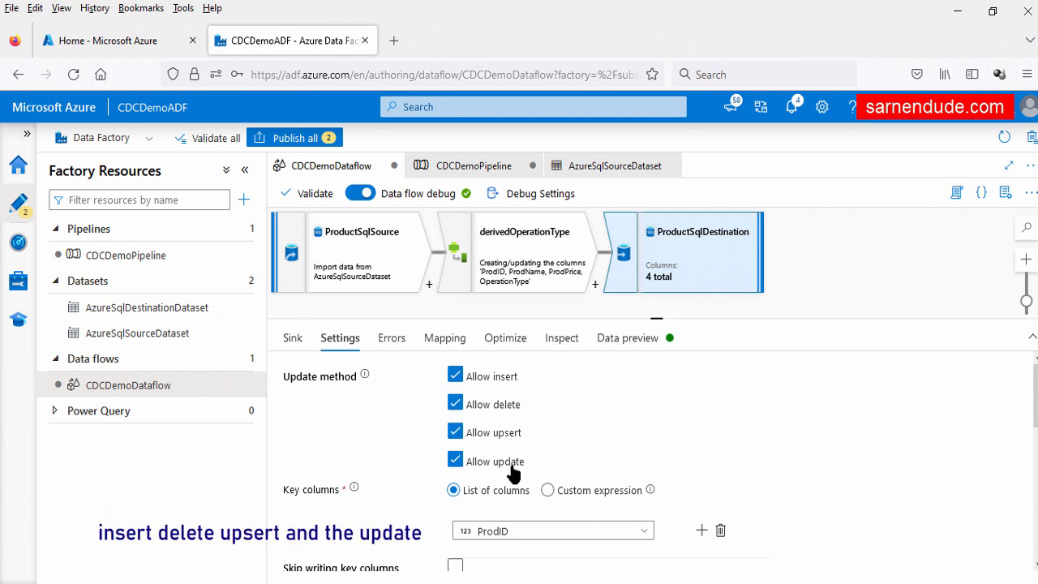
{"action": "scroll", "coordinate": [384, 423], "scroll_direction": "down", "scroll_amount": 1}
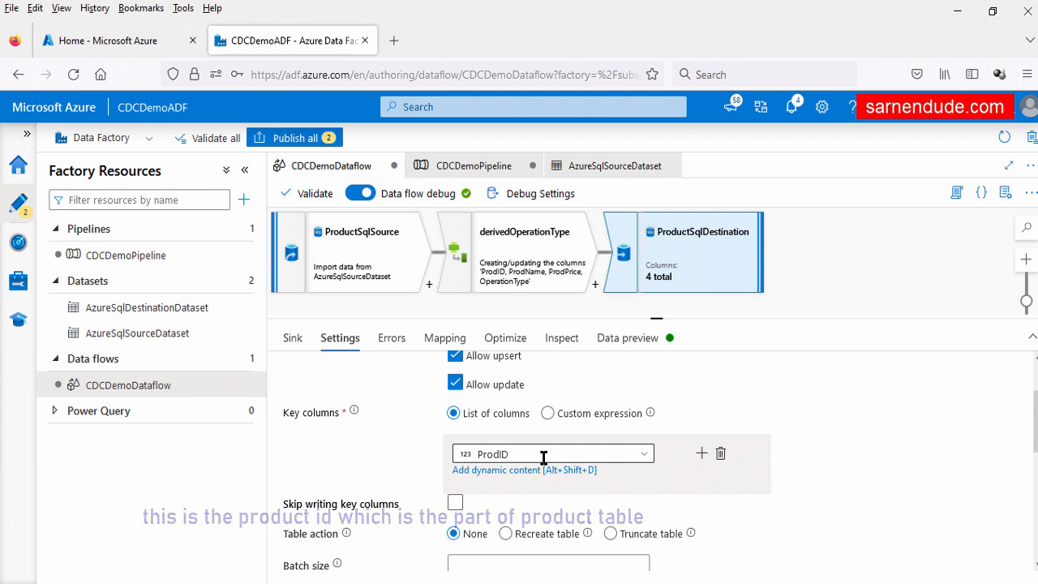
{"action": "scroll", "coordinate": [386, 468], "scroll_direction": "up", "scroll_amount": 2}
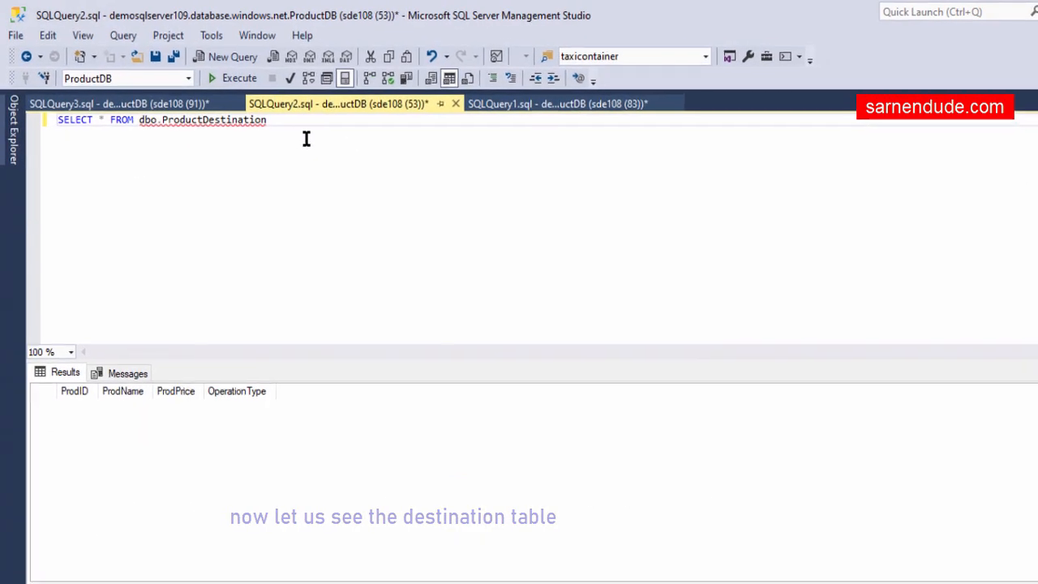
In SQL Server Management Studio, check the dbo.ProductDestination query results and compare its columns with those of dbo.Product
{"action": "left_click_drag", "start_coordinate": [258, 111], "coordinate": [53, 108]}
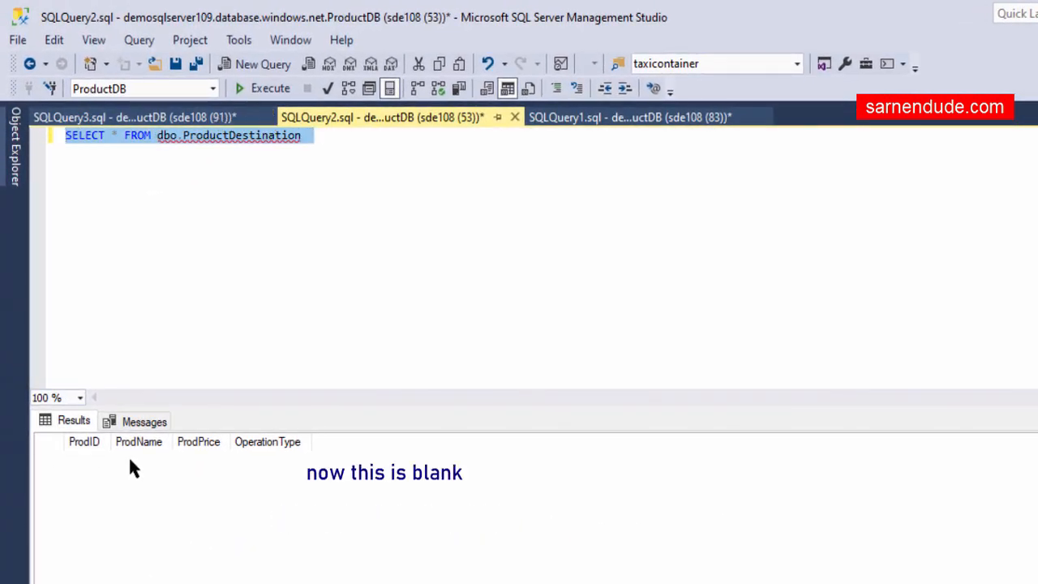
{"action": "left_click", "coordinate": [567, 203]}
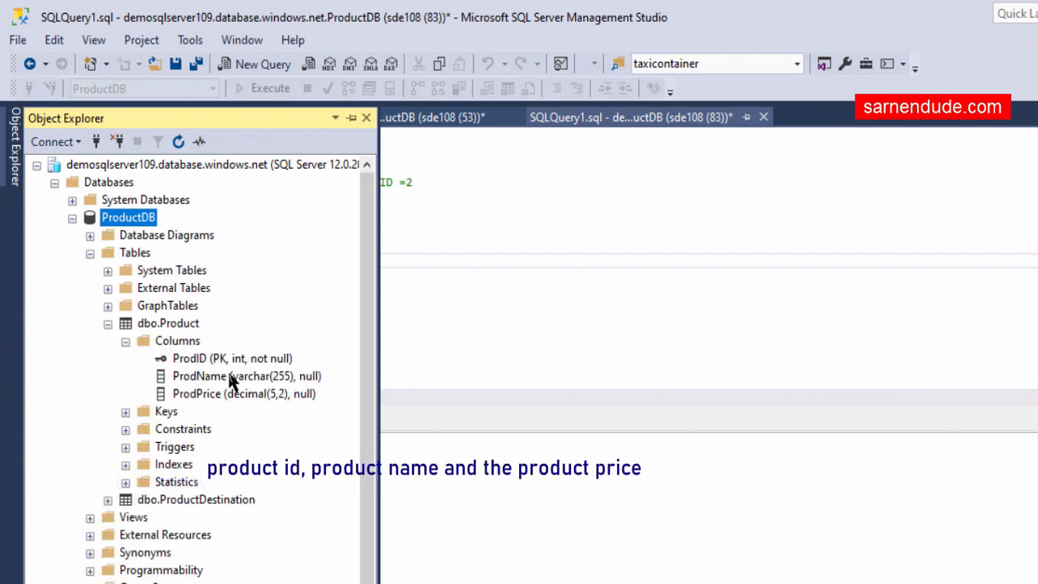
{"action": "left_click", "coordinate": [108, 499]}
{"action": "scroll", "coordinate": [193, 478], "scroll_direction": "down", "scroll_amount": 2}
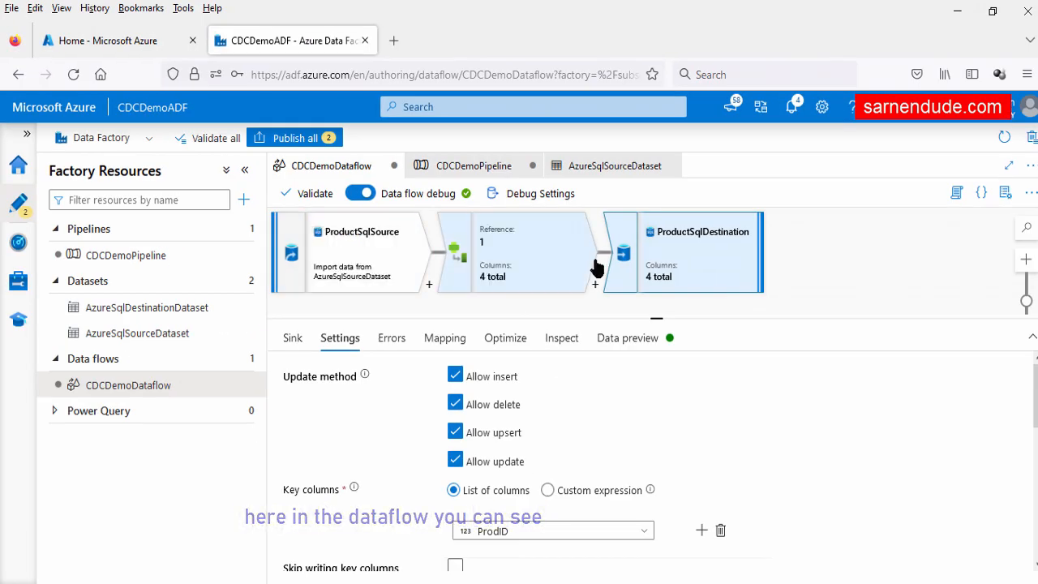
In Azure Data Factory, examine derivedOperationType's OperationType column and compare it with the matching column in the dbo.ProductDestination table
{"action": "left_click", "coordinate": [360, 231]}
{"action": "left_click", "coordinate": [687, 278]}
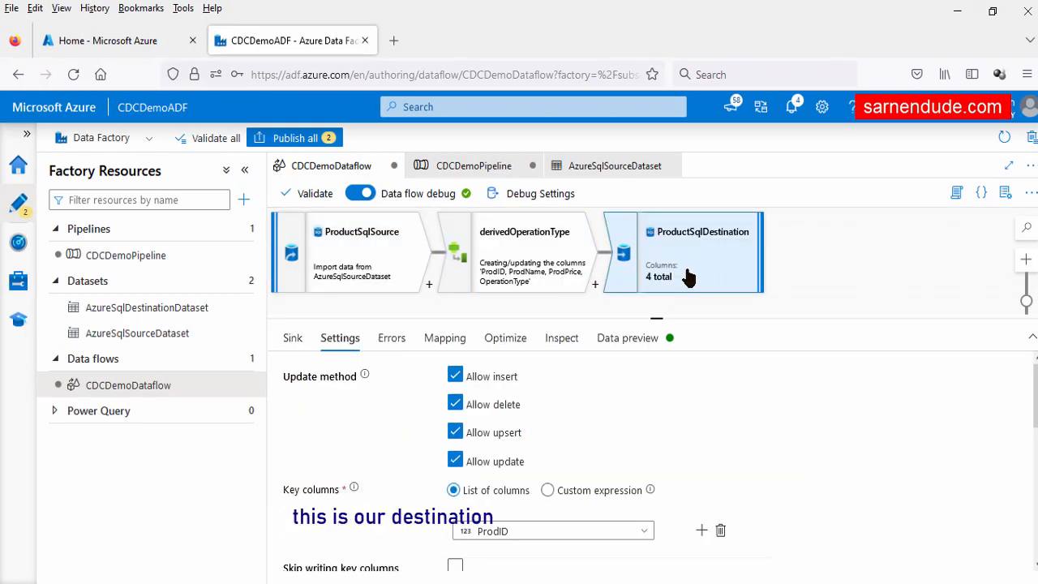
{"action": "left_click", "coordinate": [505, 275]}
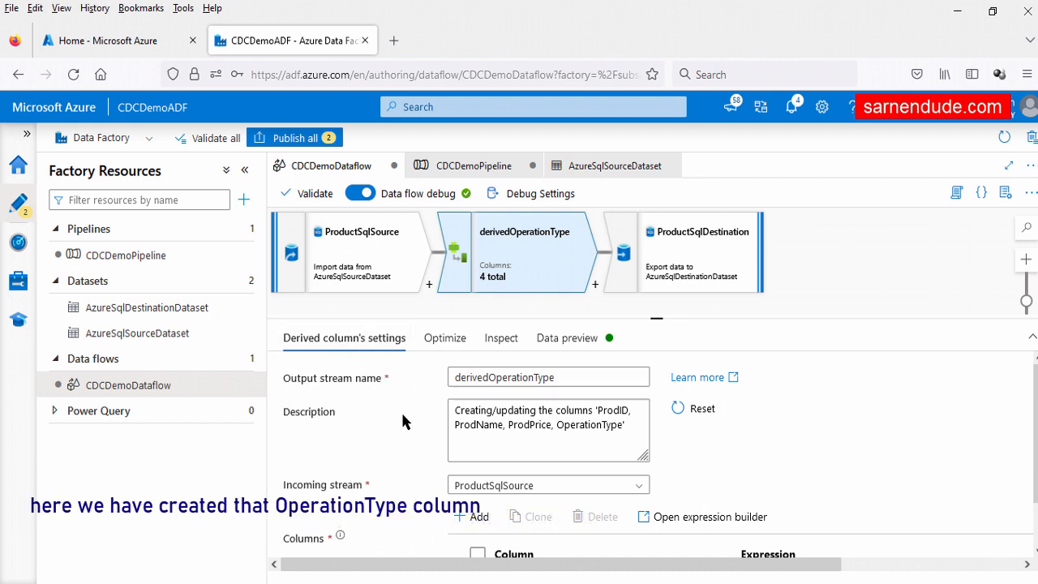
{"action": "scroll", "coordinate": [401, 410], "scroll_direction": "down", "scroll_amount": 2}
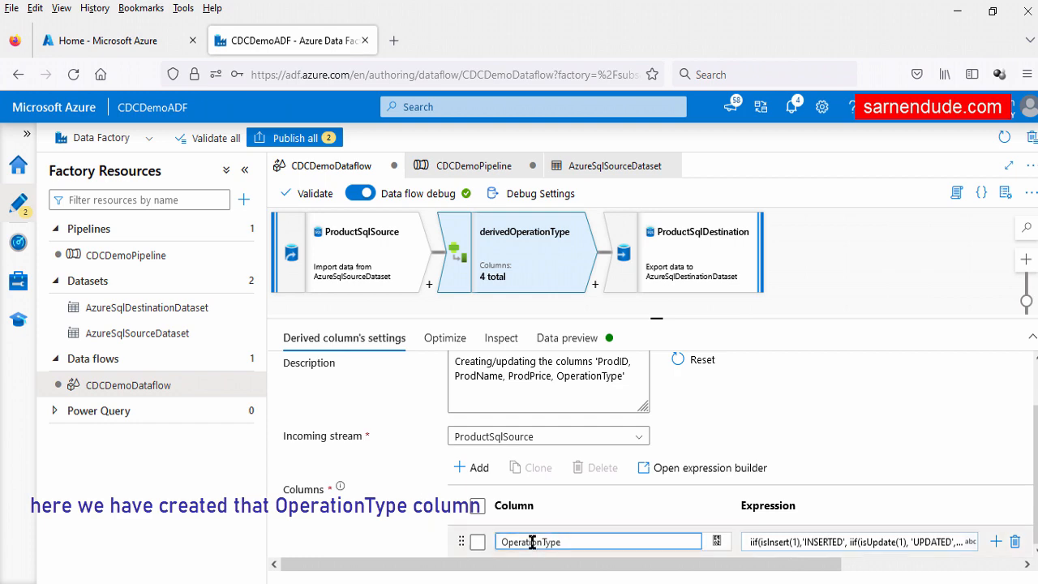
{"action": "double_click", "coordinate": [532, 541]}
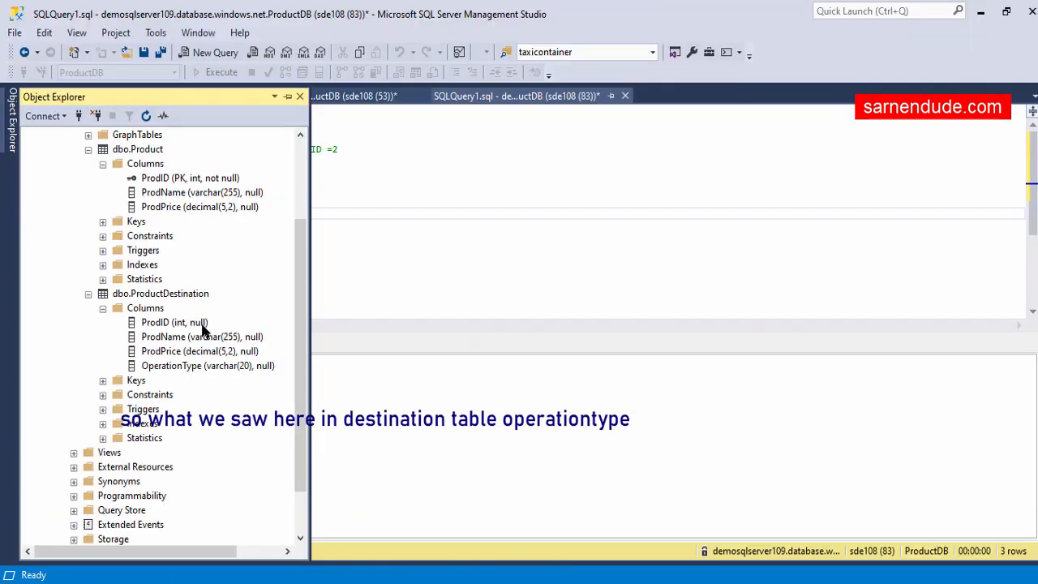
{"action": "left_click", "coordinate": [204, 365]}
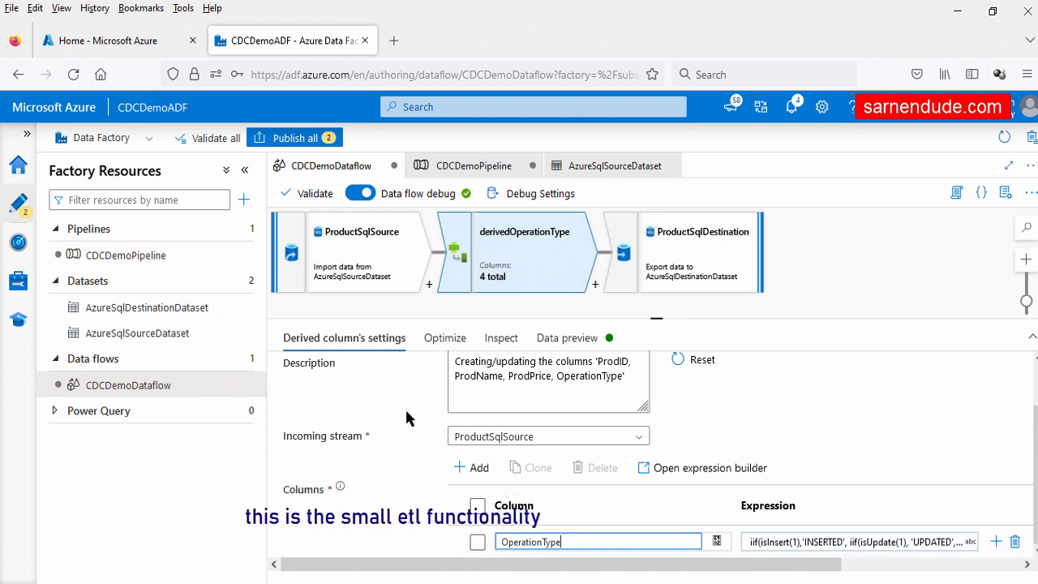
{"action": "scroll", "coordinate": [402, 411], "scroll_direction": "up", "scroll_amount": 1}
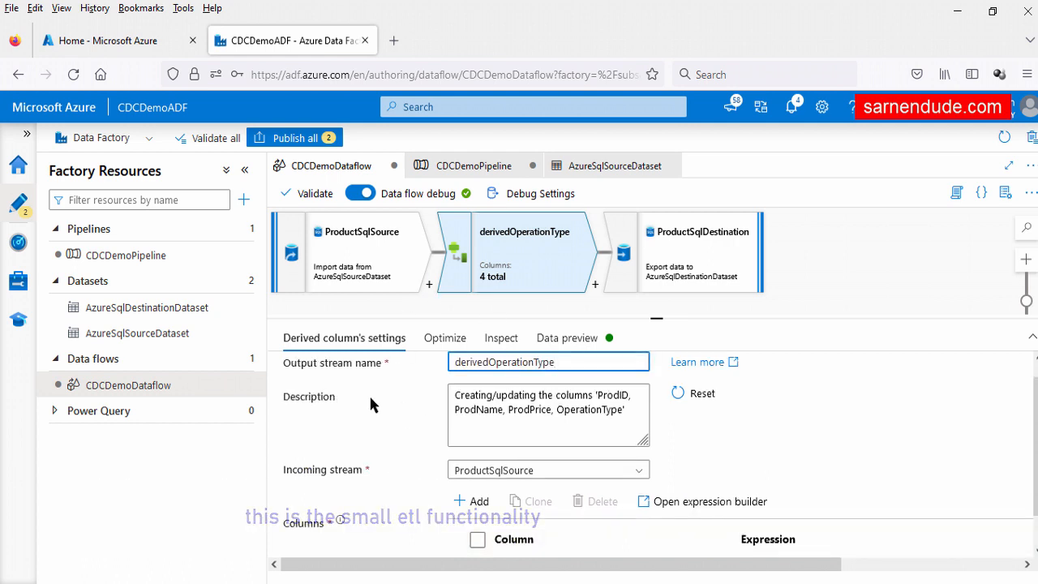
Review the data flow in sequence: ProductSqlSource's capture options, derivedOperationType's column expression and the ProductSqlDestination sink
{"action": "left_click", "coordinate": [368, 257]}
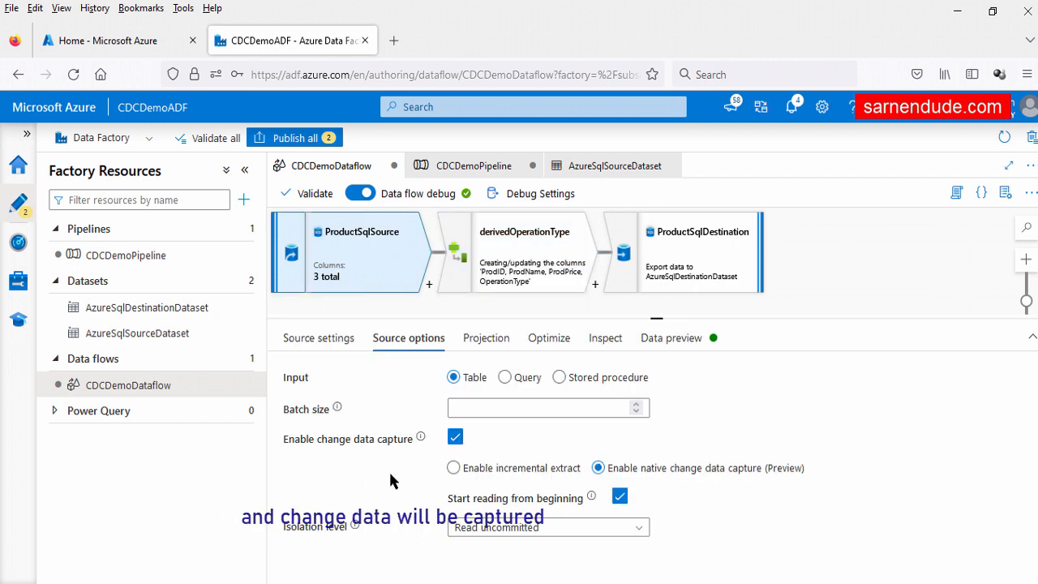
{"action": "left_click", "coordinate": [491, 264]}
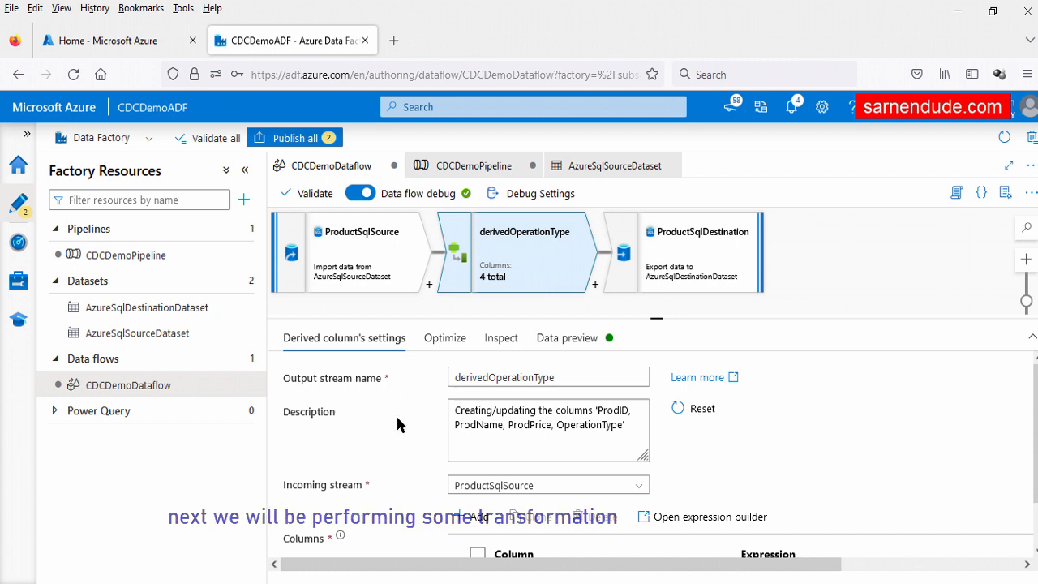
{"action": "scroll", "coordinate": [397, 418], "scroll_direction": "down", "scroll_amount": 1}
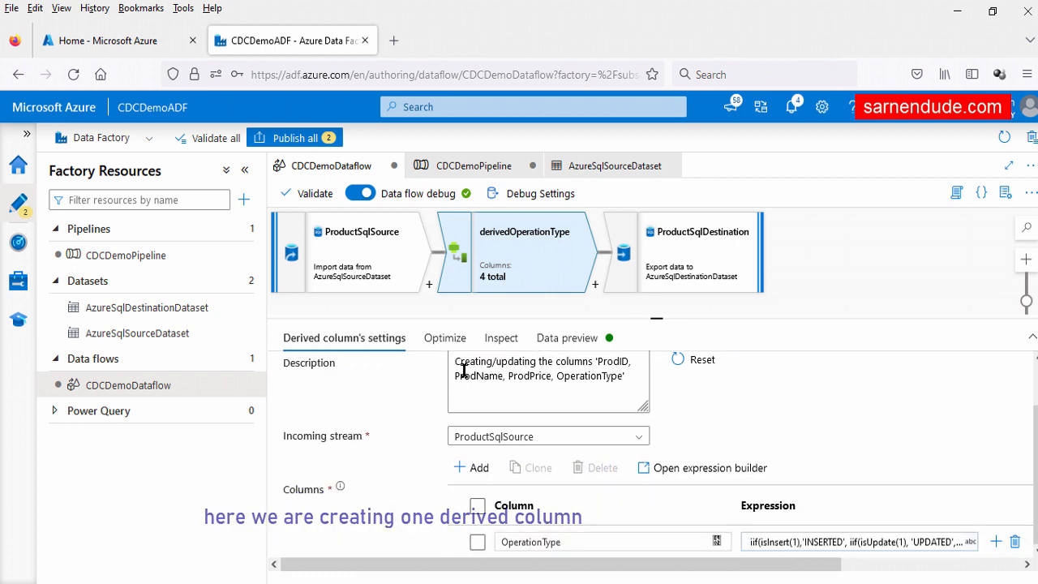
{"action": "left_click", "coordinate": [661, 276]}
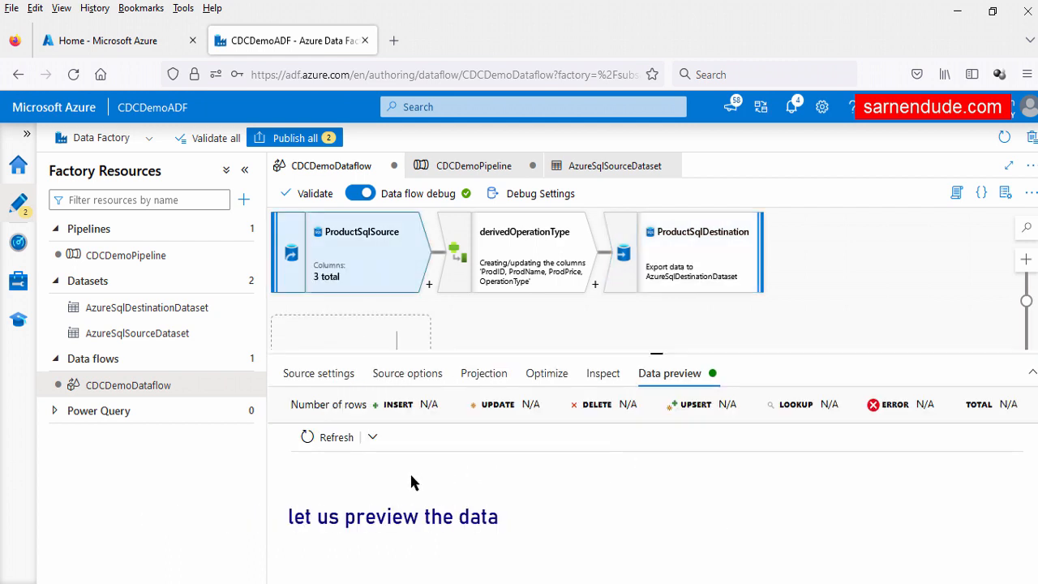
Refresh the data preview of ProductSqlSource and read the returned message about the source table's CDC status
{"action": "left_click", "coordinate": [323, 447]}
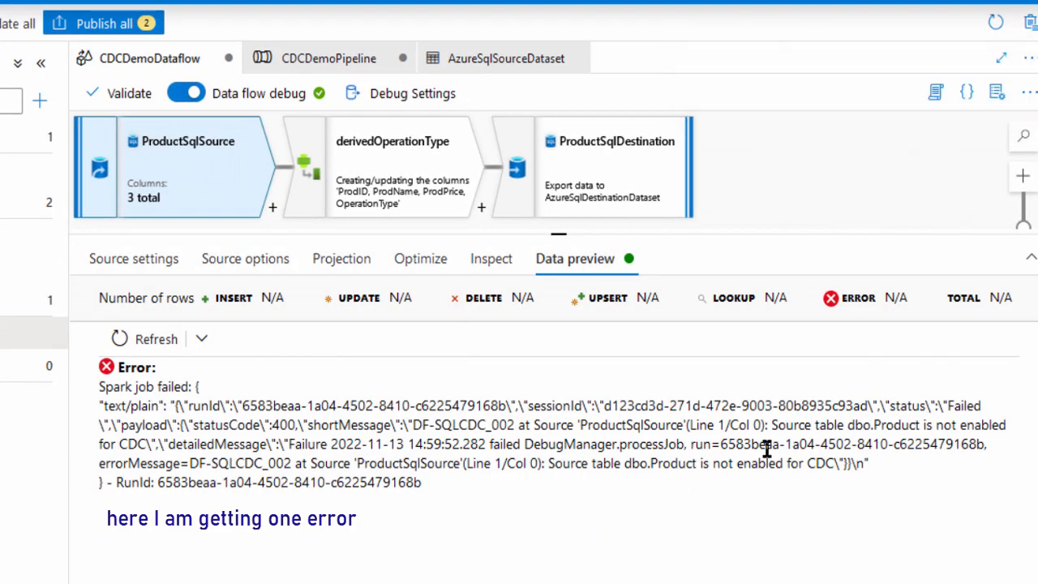
{"action": "left_click_drag", "start_coordinate": [770, 425], "coordinate": [140, 443]}
{"action": "left_click", "coordinate": [140, 444]}
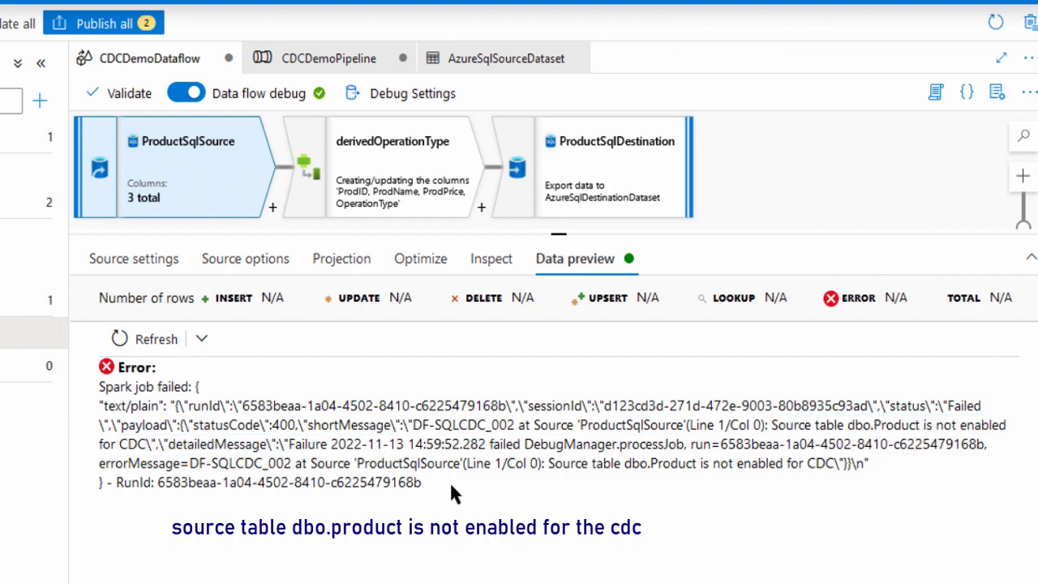
{"action": "double_click", "coordinate": [139, 443]}
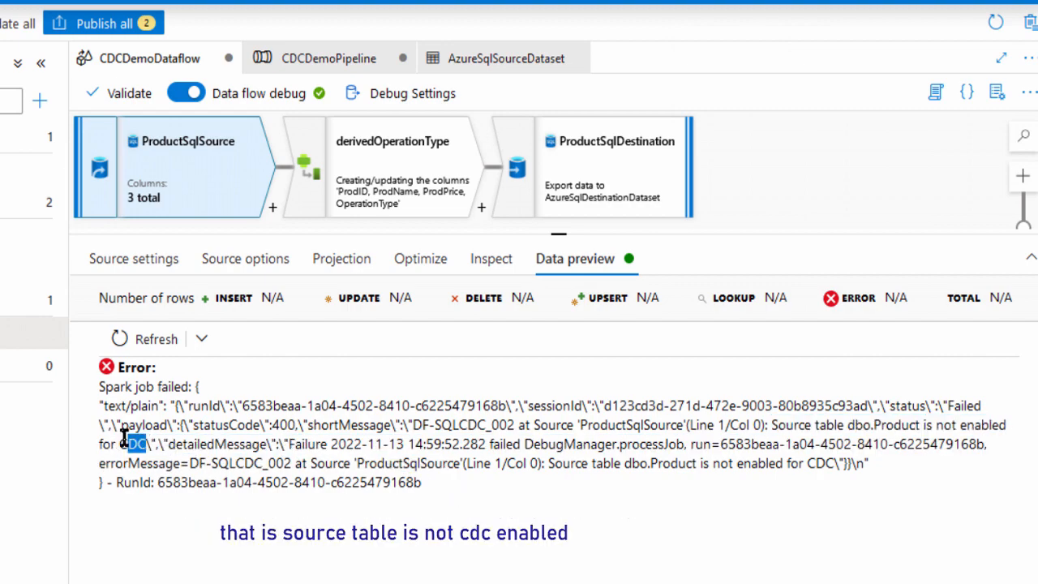
In SQL Server Management Studio, enable change data capture on the ProductDB database by executing sys.sp_cdc_enable_db
{"action": "left_click", "coordinate": [140, 443]}
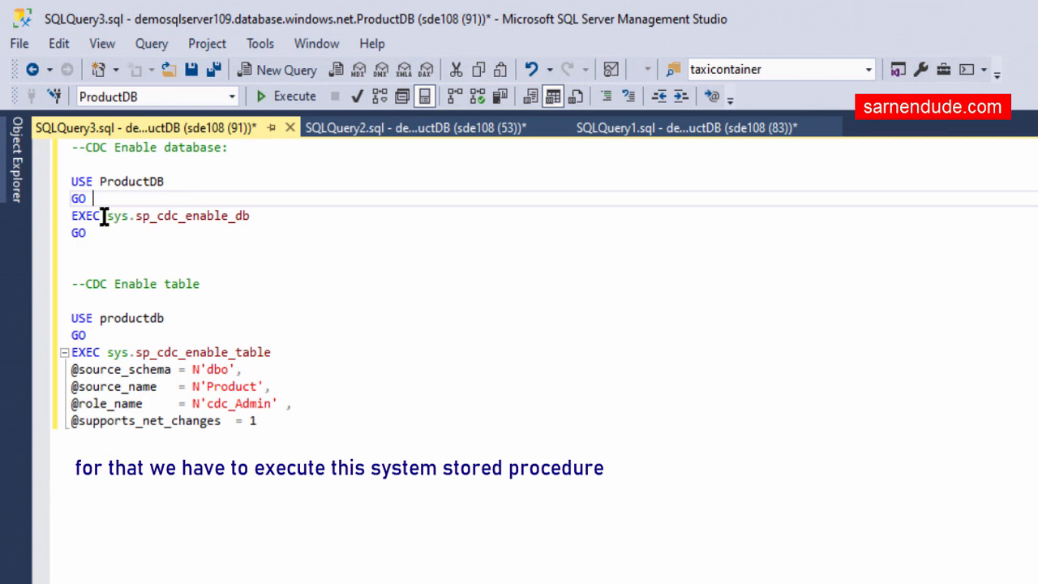
{"action": "left_click_drag", "start_coordinate": [104, 215], "coordinate": [232, 222]}
{"action": "left_click_drag", "start_coordinate": [198, 232], "coordinate": [68, 184]}
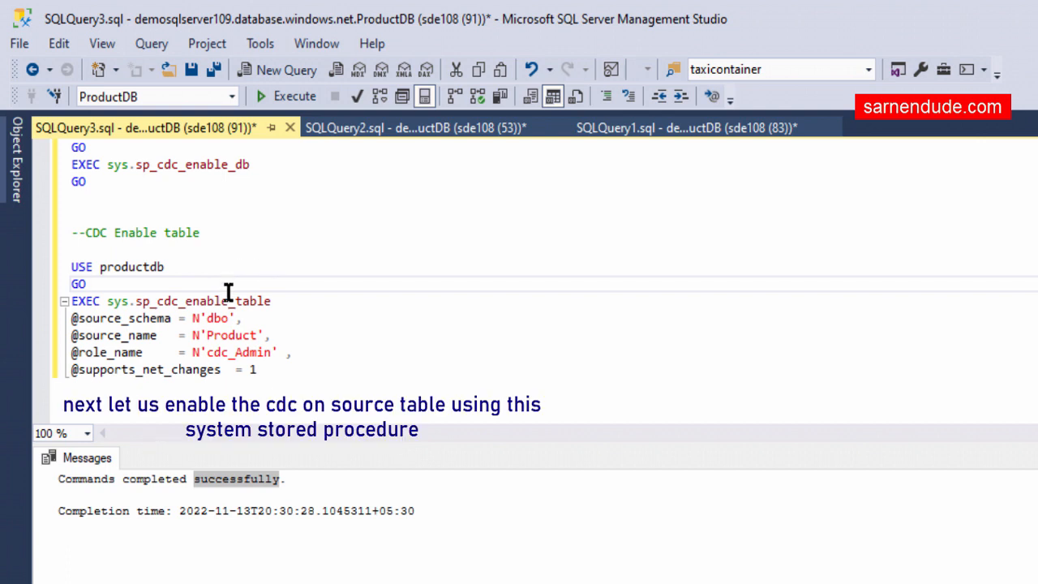
Enable CDC on the source table by running sys.sp_cdc_enable_table with schema dbo, name Product, role cdc_Admin and supports_net_changes 1
{"action": "left_click_drag", "start_coordinate": [107, 301], "coordinate": [273, 300]}
{"action": "left_click", "coordinate": [268, 331]}
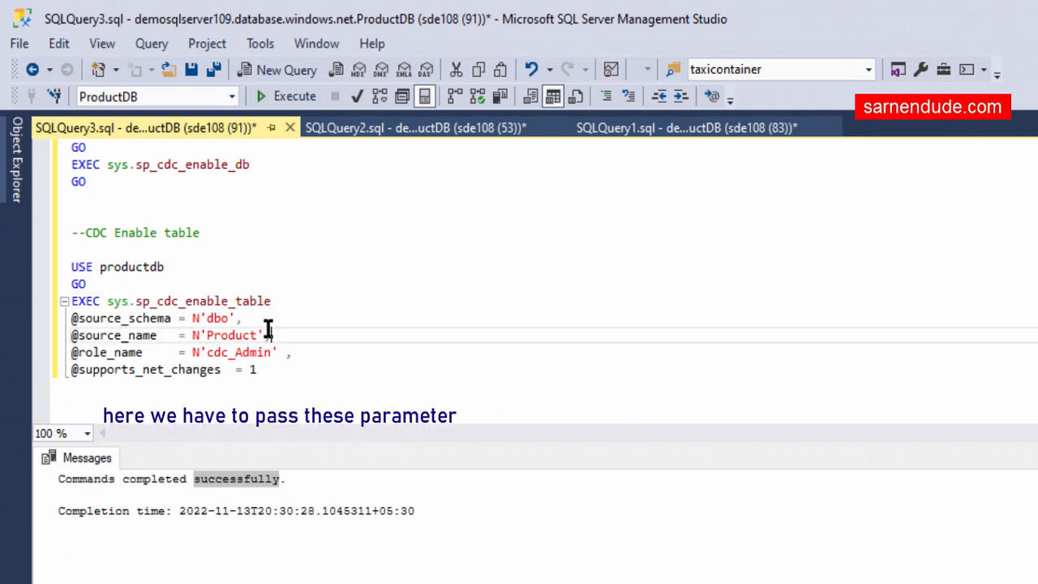
{"action": "left_click", "coordinate": [220, 321]}
{"action": "left_click", "coordinate": [224, 338]}
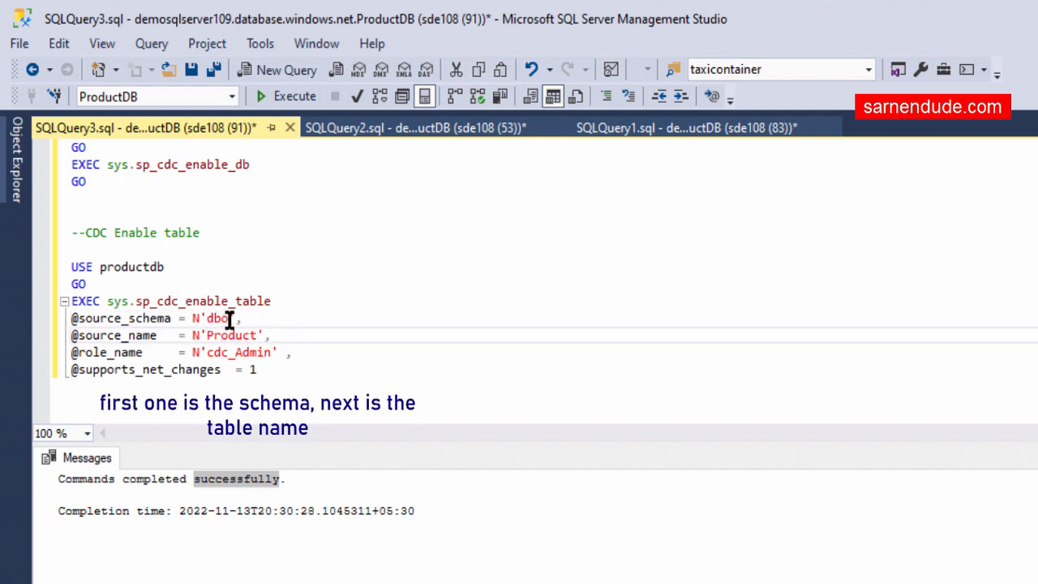
{"action": "left_click_drag", "start_coordinate": [230, 319], "coordinate": [210, 336]}
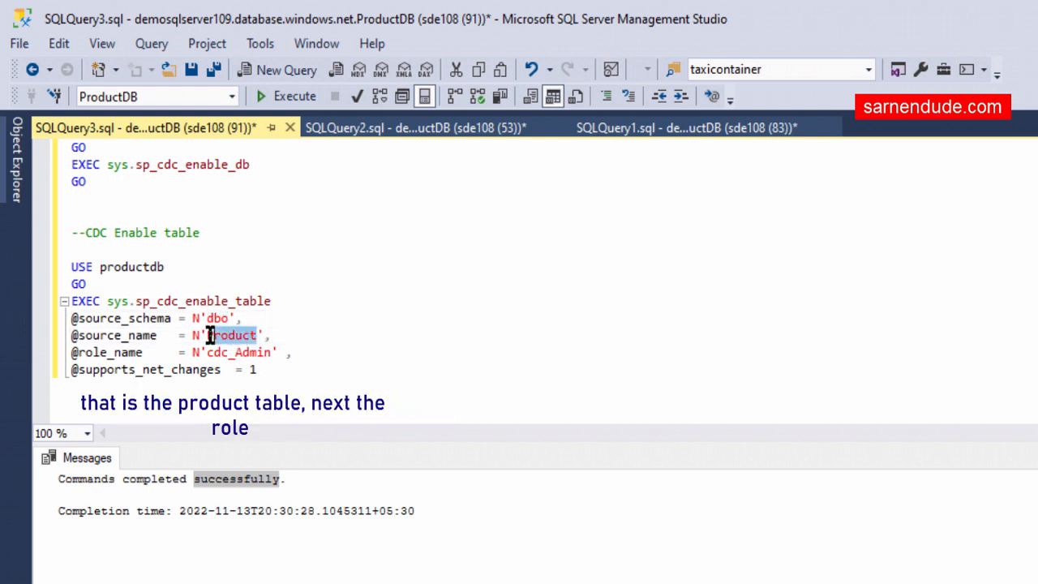
{"action": "double_click", "coordinate": [237, 352]}
{"action": "type", "text": "cdc_Admin"}
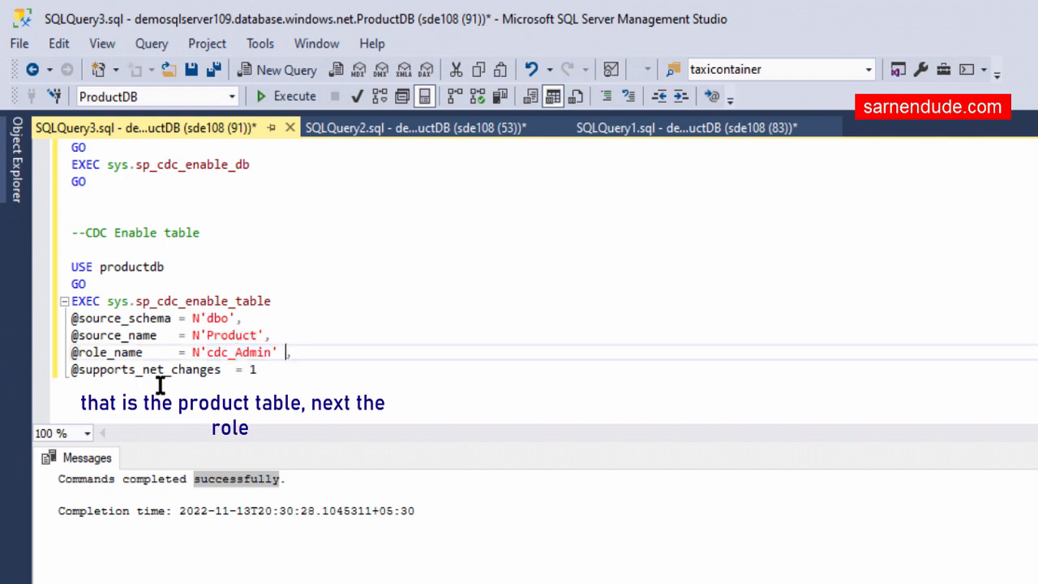
{"action": "left_click_drag", "start_coordinate": [297, 366], "coordinate": [61, 269]}
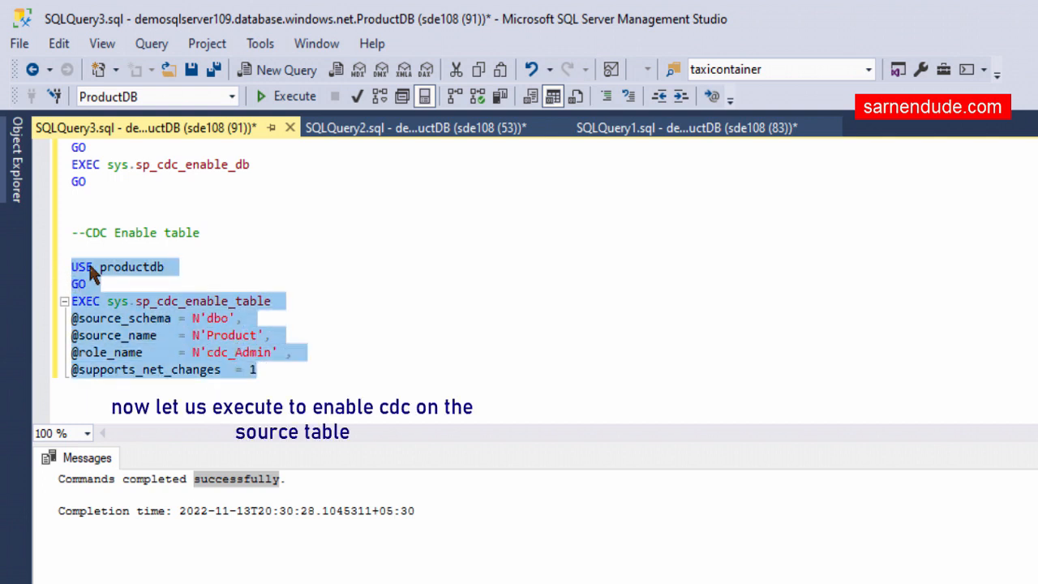
{"action": "left_click", "coordinate": [288, 104]}
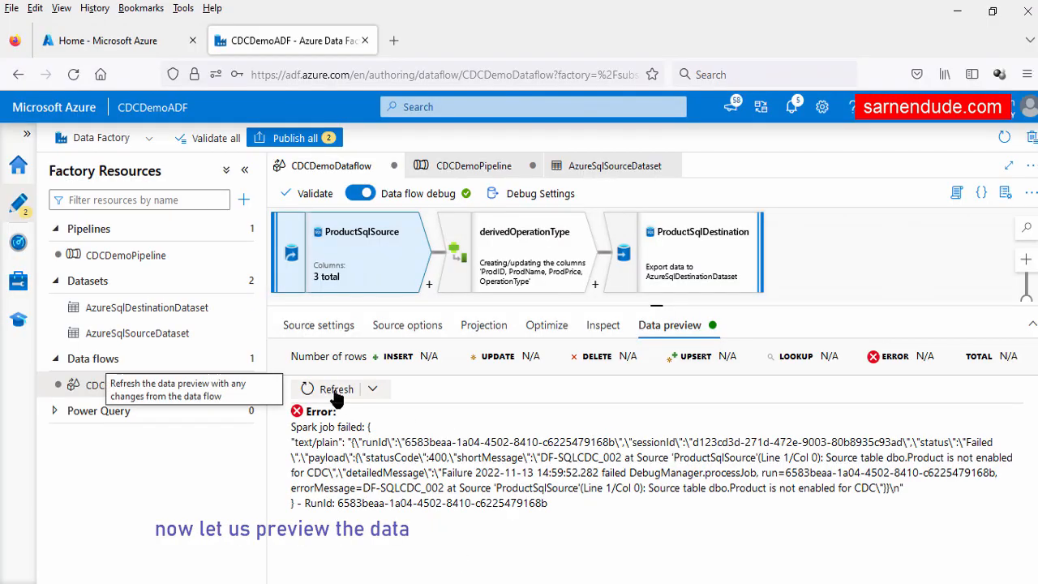
In Azure Data Factory, refresh ProductSqlSource's data preview and start a debug run of CDCDemoPipeline for the initial load
{"action": "left_click", "coordinate": [333, 389]}
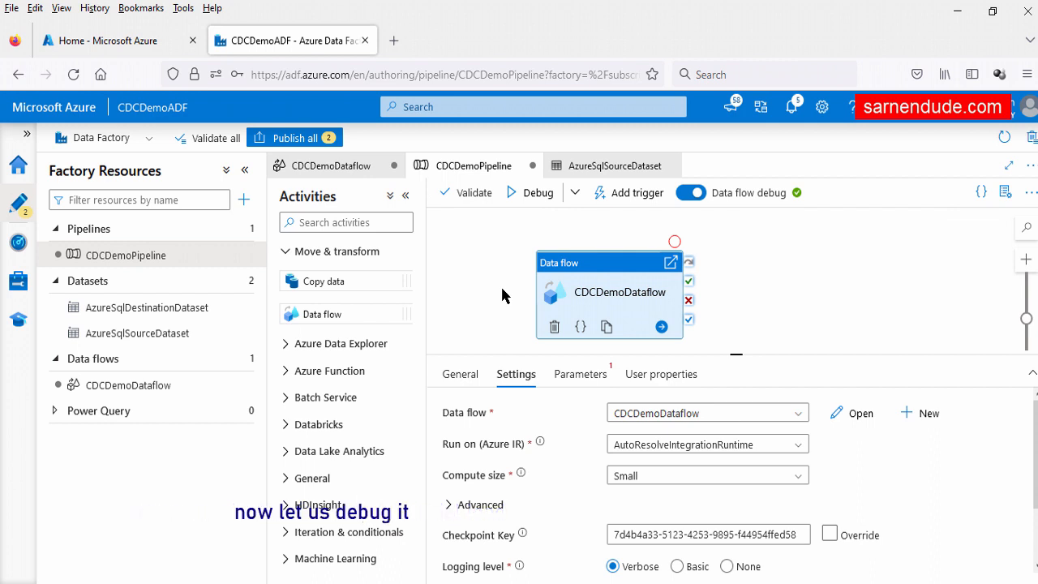
{"action": "left_click", "coordinate": [574, 192]}
{"action": "left_click", "coordinate": [437, 210]}
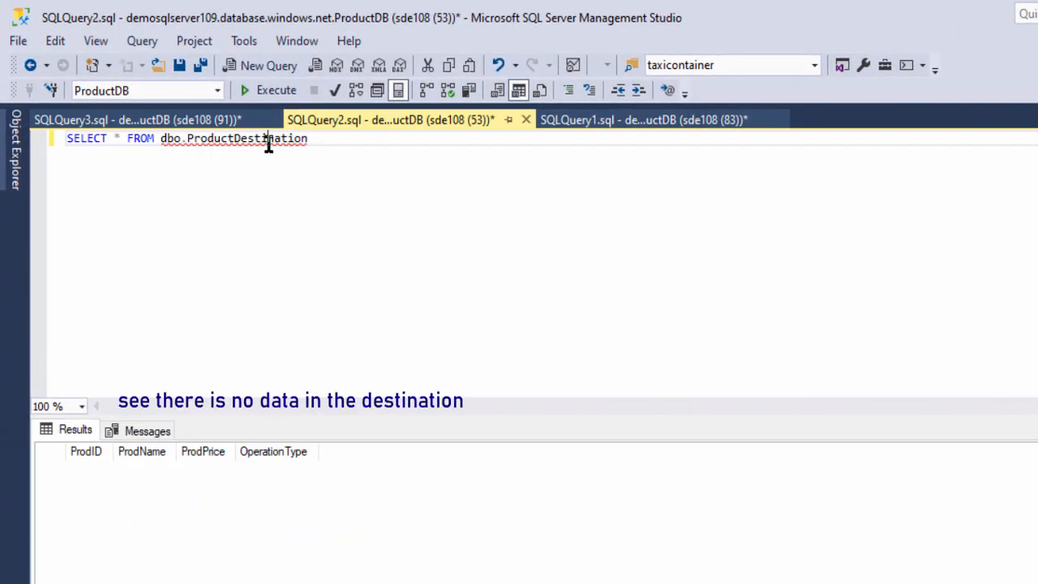
Check the dbo.ProductDestination and dbo.Product queries in SQL Server Management Studio, and open CDCDemoDataflow's debug run details in Azure Data Factory
{"action": "double_click", "coordinate": [268, 140]}
{"action": "left_click", "coordinate": [623, 120]}
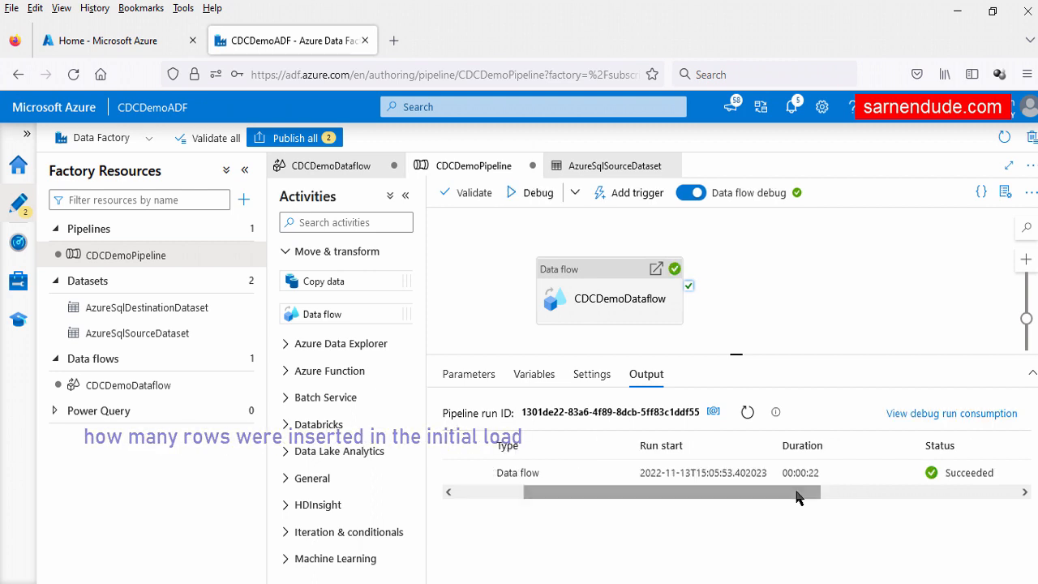
{"action": "left_click_drag", "start_coordinate": [796, 493], "coordinate": [645, 488]}
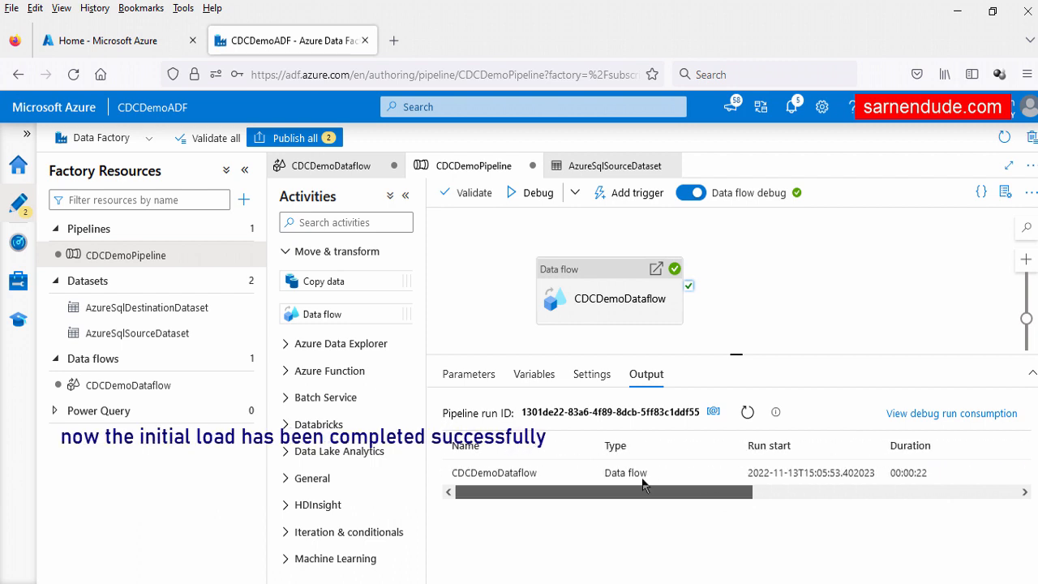
{"action": "left_click", "coordinate": [582, 474]}
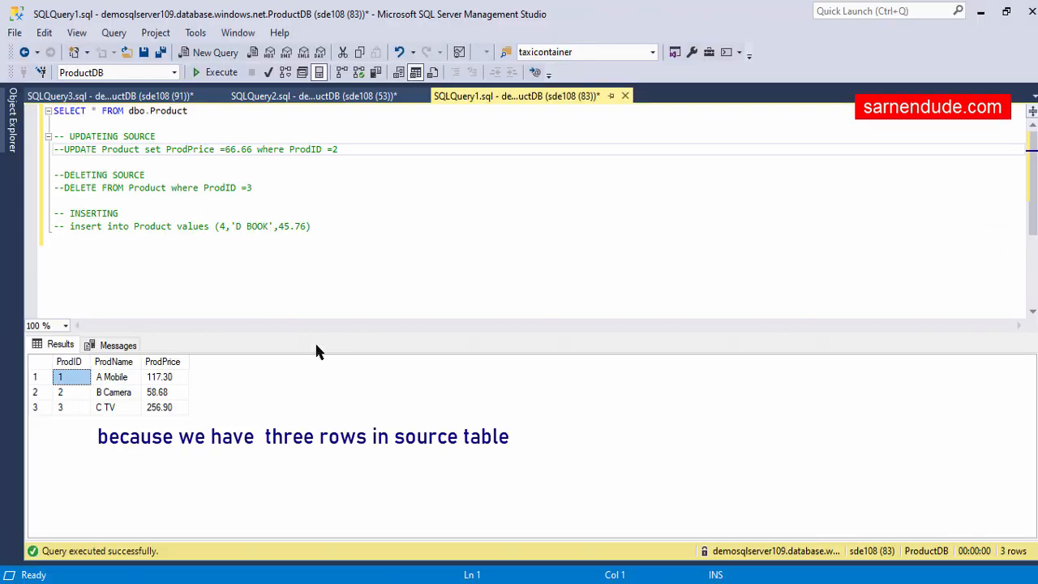
In SQL Server Management Studio, rerun the dbo.ProductDestination query and compare its rows and OperationType values with dbo.Product
{"action": "left_click", "coordinate": [278, 231]}
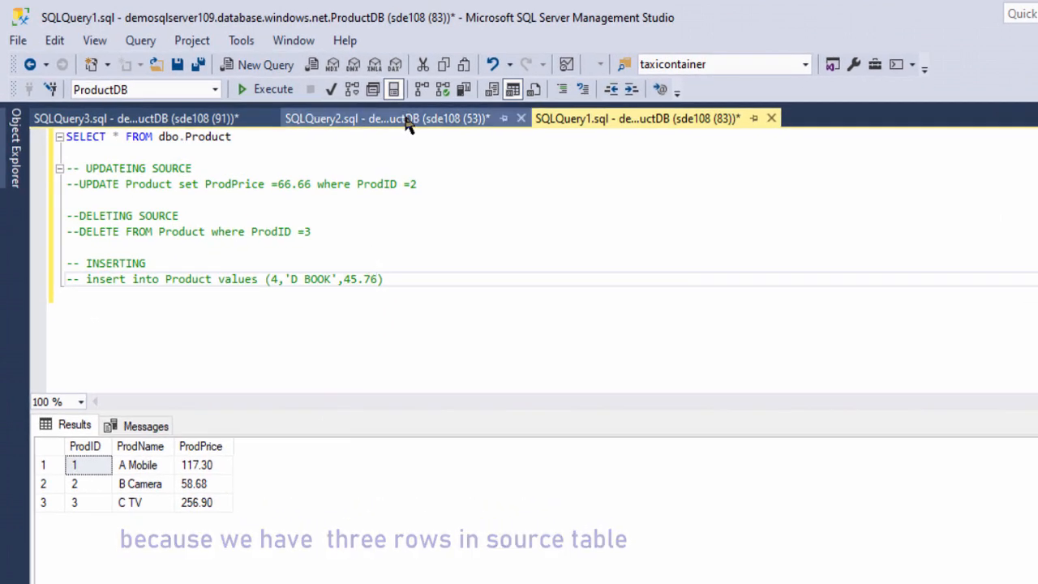
{"action": "left_click", "coordinate": [407, 122]}
{"action": "left_click", "coordinate": [273, 91]}
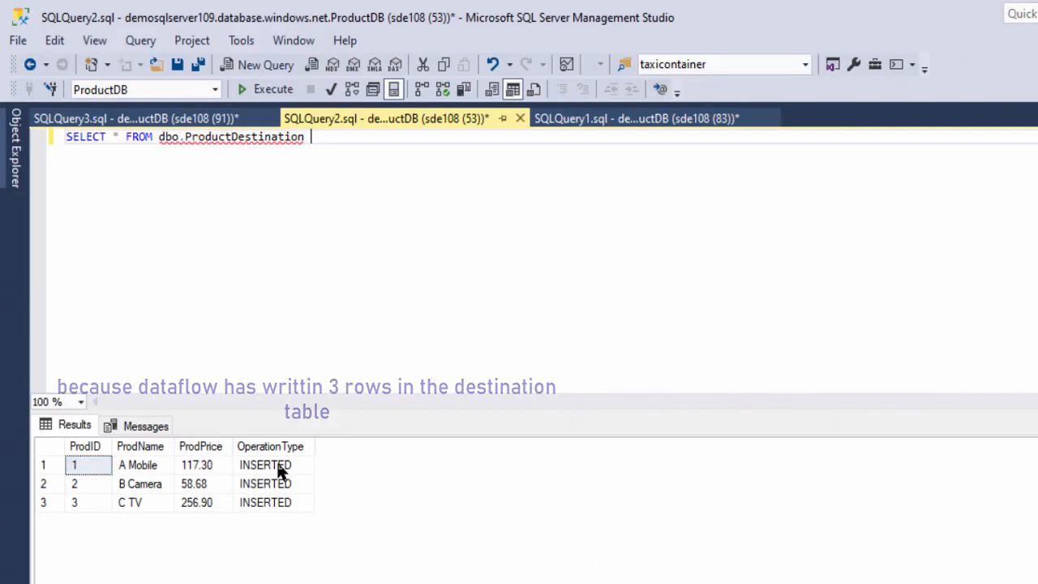
{"action": "left_click_drag", "start_coordinate": [275, 465], "coordinate": [280, 504]}
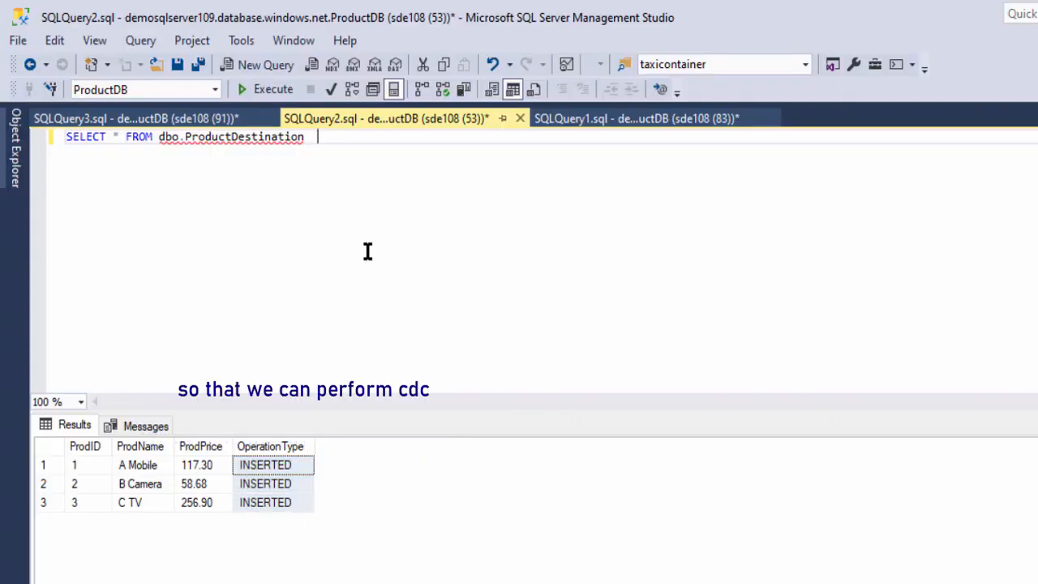
In the dbo.Product script, correct the update heading to UPDATING SOURCE, and uncomment and run the UPDATE setting ProdPrice to 66.66 for ProdID 2
{"action": "left_click", "coordinate": [593, 120]}
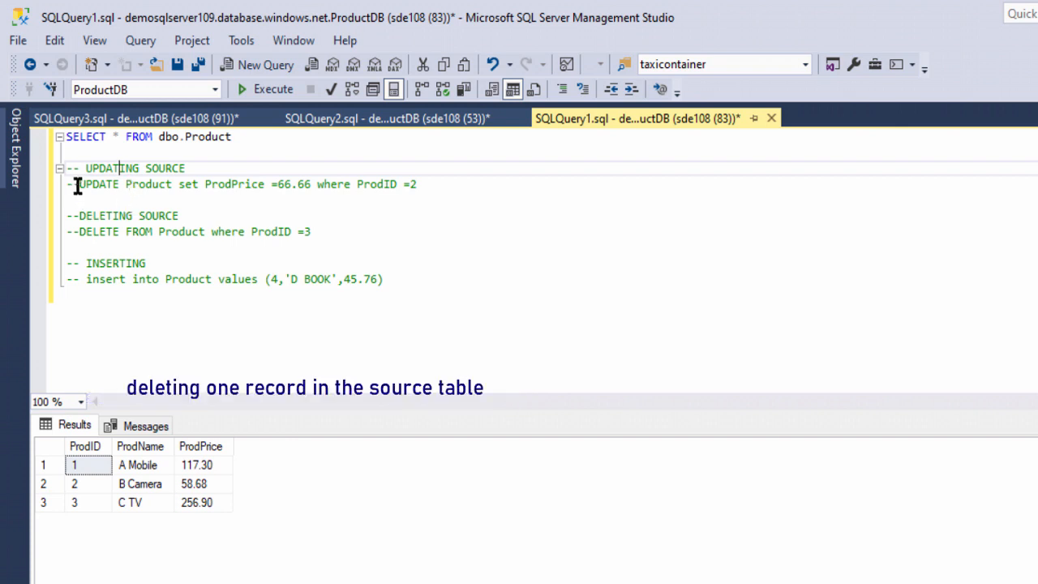
{"action": "left_click_drag", "start_coordinate": [77, 185], "coordinate": [66, 184]}
{"action": "key", "text": "Delete"}
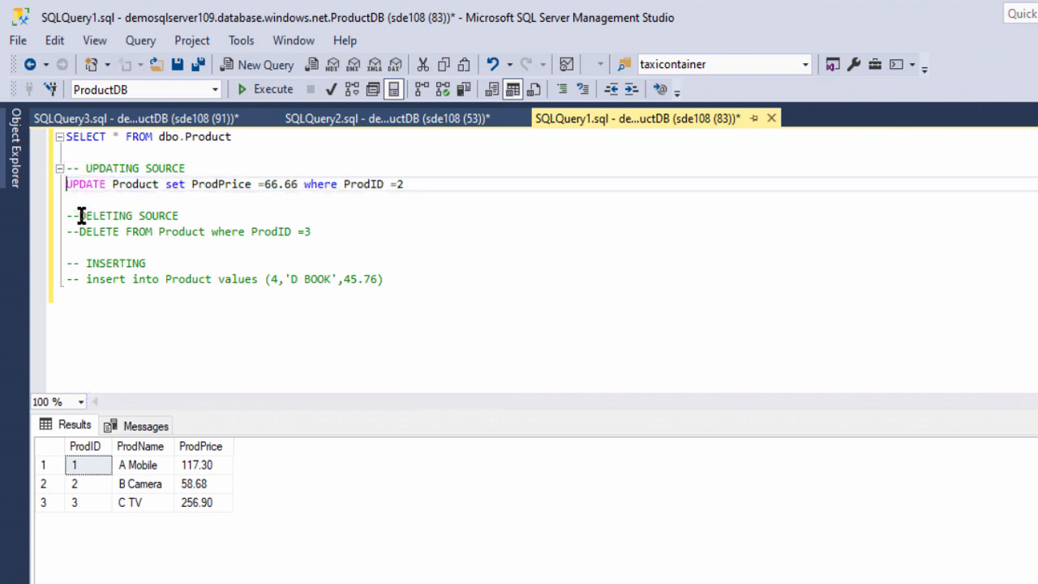
{"action": "left_click_drag", "start_coordinate": [414, 186], "coordinate": [63, 187]}
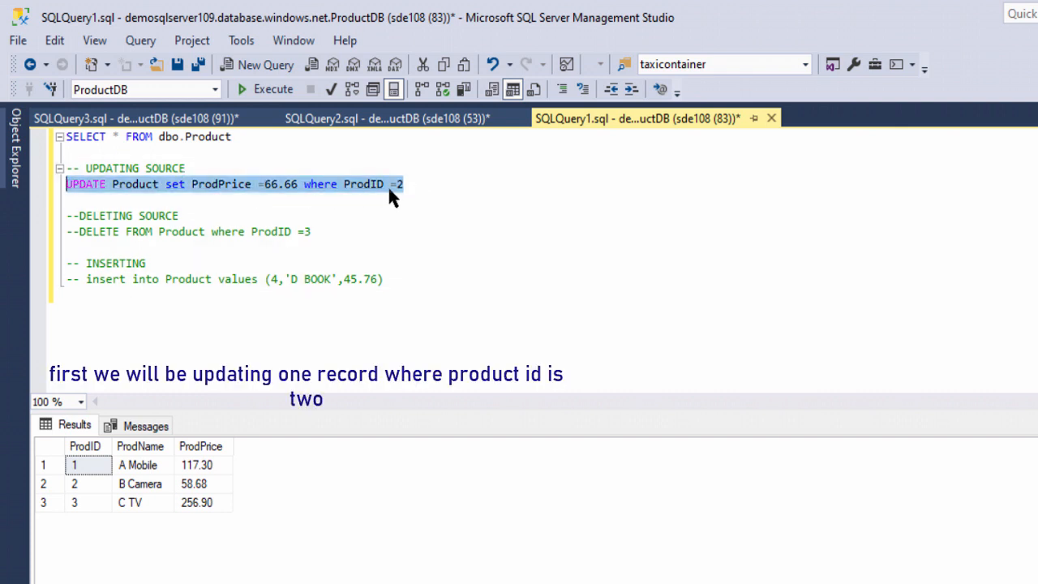
{"action": "left_click", "coordinate": [267, 89]}
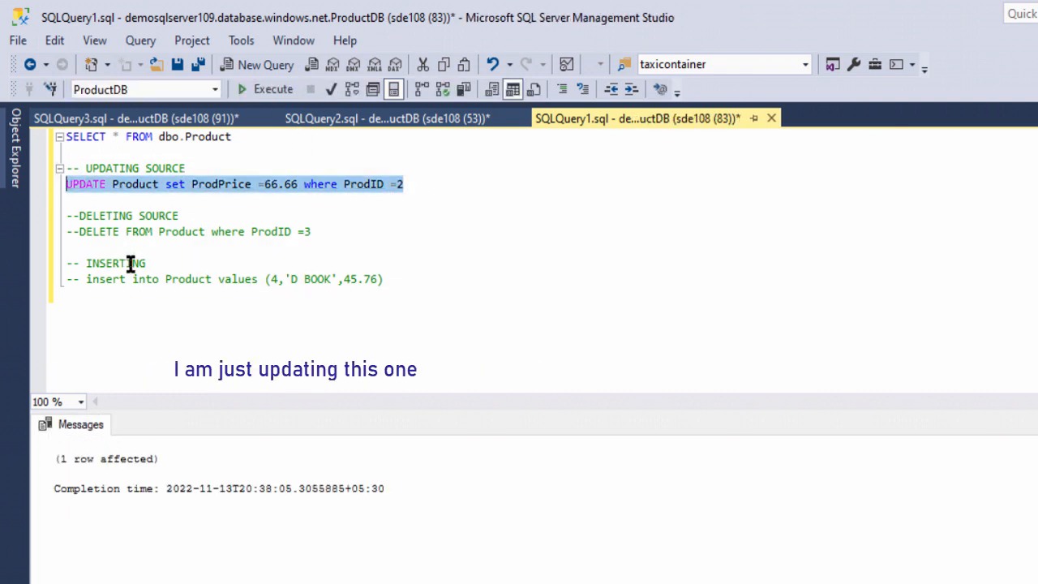
Uncomment the DELETE statement and execute only that line to remove the Product record with ProdID 3
{"action": "left_click", "coordinate": [72, 232]}
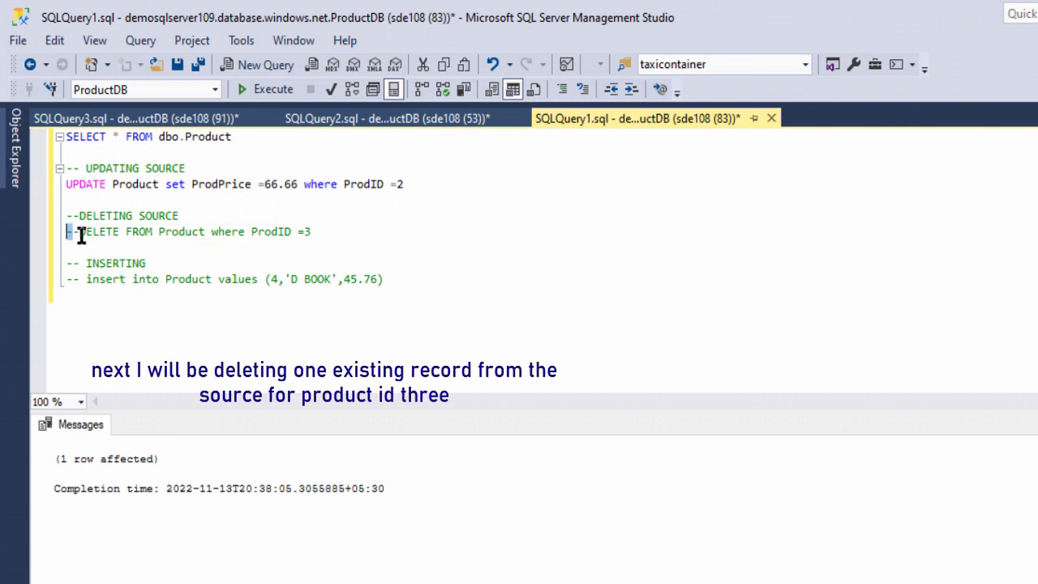
{"action": "key", "text": "BackSpace"}
{"action": "key", "text": "BackSpace"}
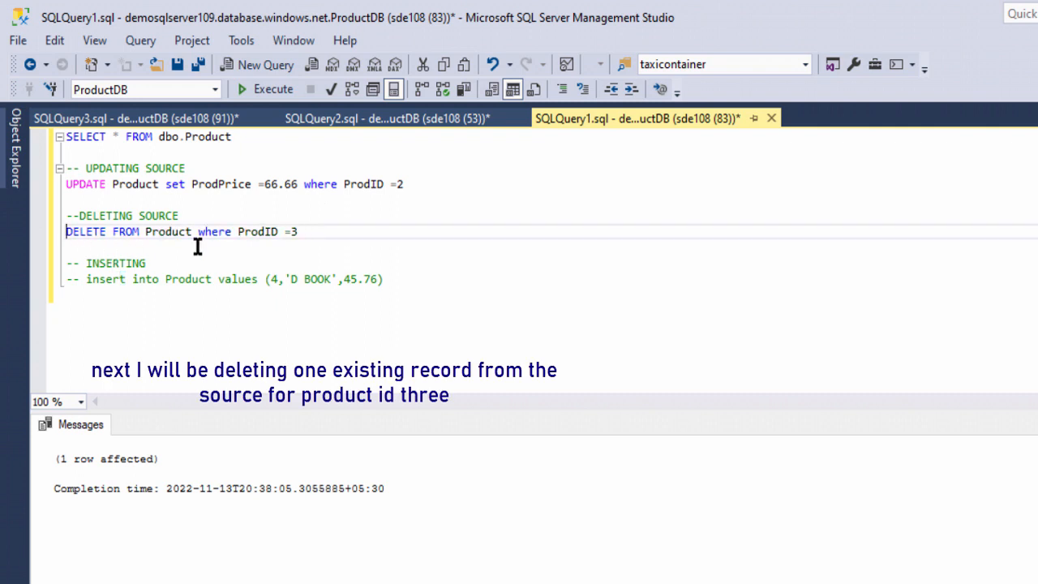
{"action": "left_click", "coordinate": [300, 232], "text": "shift"}
{"action": "left_click", "coordinate": [258, 89]}
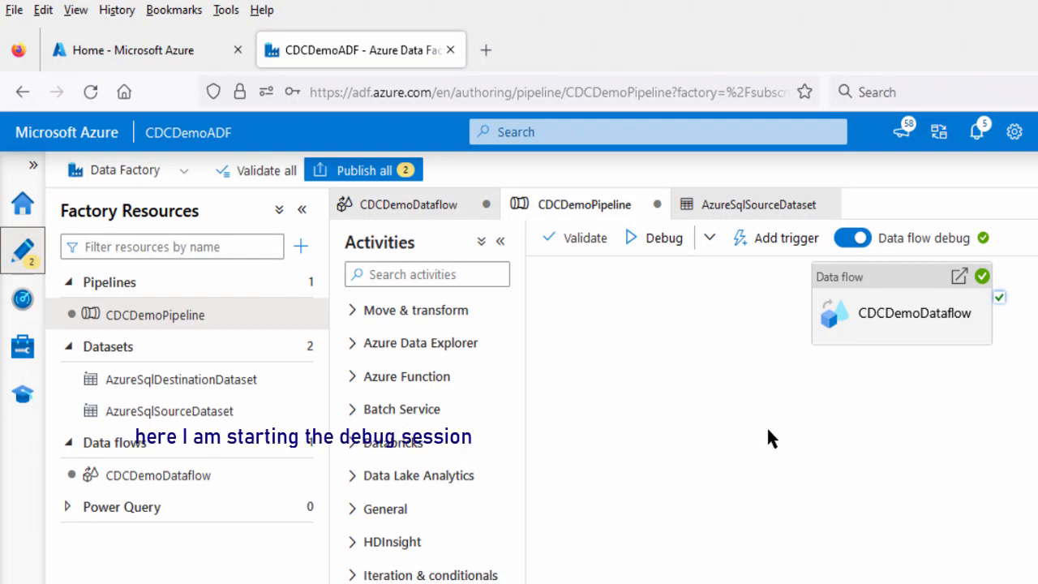
In Azure Data Factory, start another debug run of CDCDemoPipeline to capture the source table's update and deletion
{"action": "left_click", "coordinate": [708, 238]}
{"action": "left_click", "coordinate": [648, 269]}
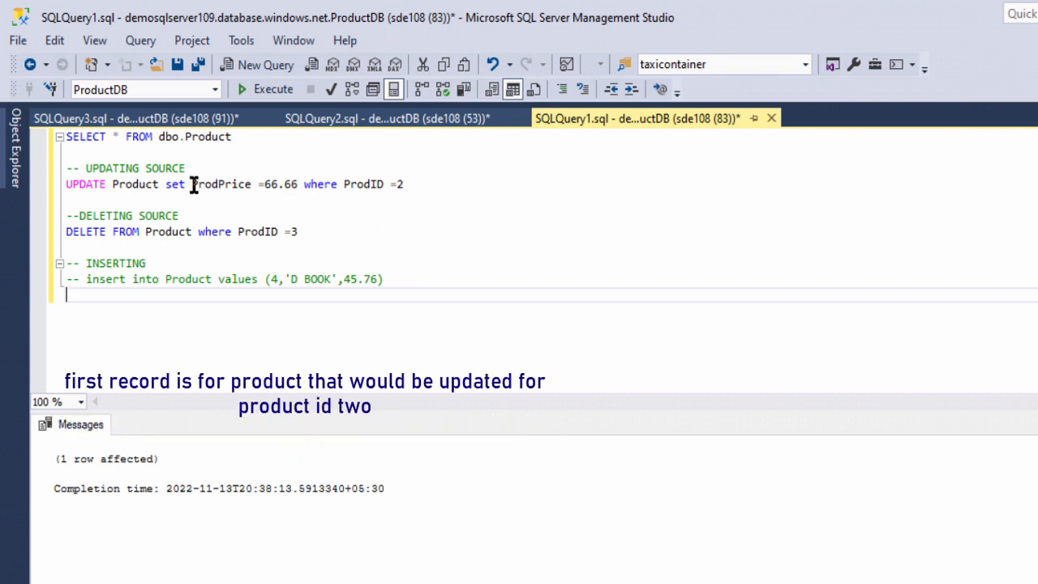
In SQL Server Management Studio, review the UPDATE statement for ProdID 2 and the DELETE statement for ProdID 3 in the dbo.Product script
{"action": "left_click_drag", "start_coordinate": [167, 184], "coordinate": [219, 184]}
{"action": "double_click", "coordinate": [399, 184]}
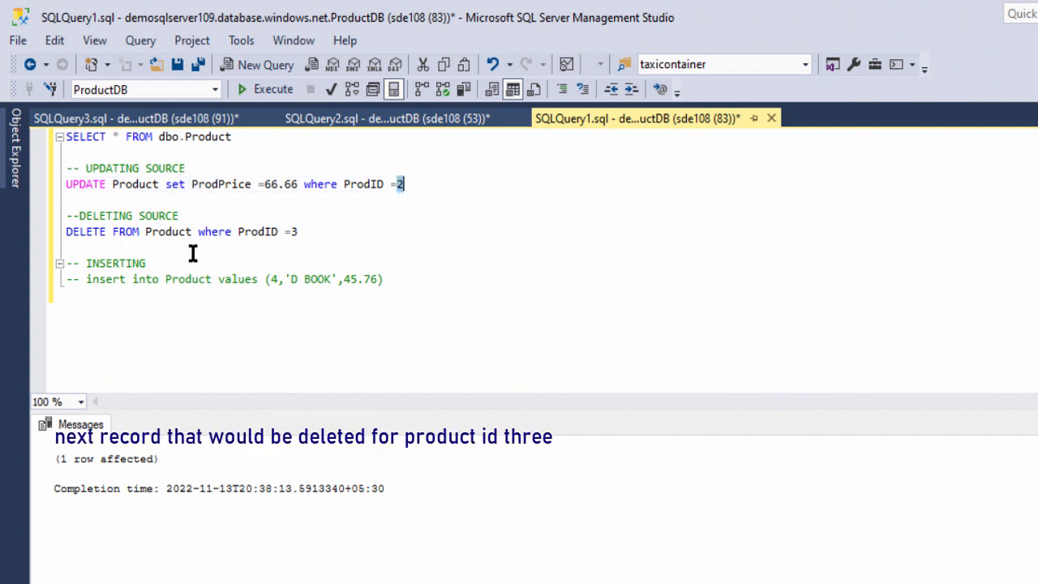
{"action": "left_click_drag", "start_coordinate": [315, 234], "coordinate": [82, 232]}
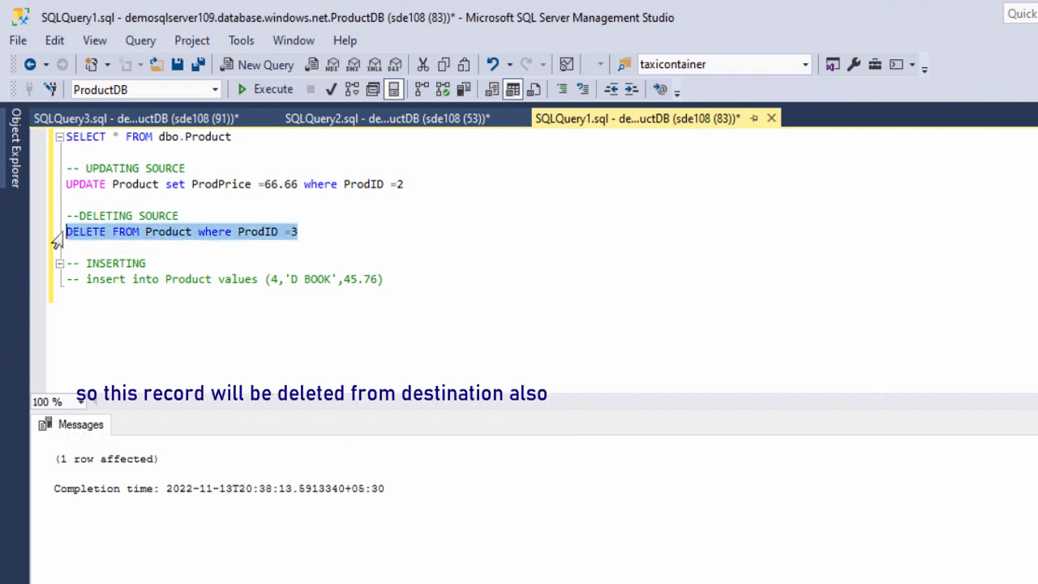
{"action": "left_click", "coordinate": [348, 219]}
{"action": "left_click_drag", "start_coordinate": [413, 186], "coordinate": [161, 187]}
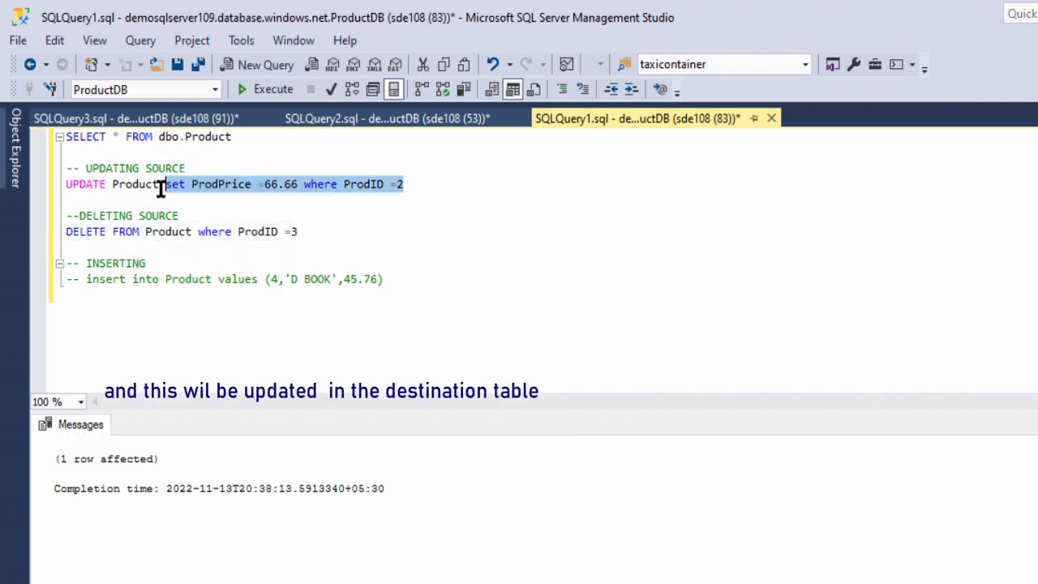
{"action": "left_click", "coordinate": [338, 212]}
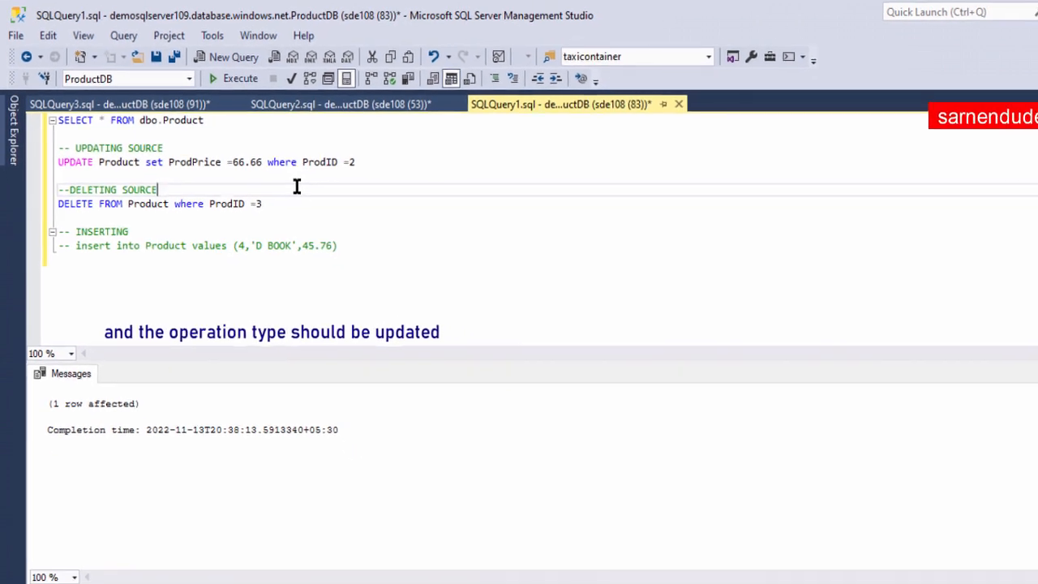
{"action": "left_click_drag", "start_coordinate": [356, 162], "coordinate": [301, 162]}
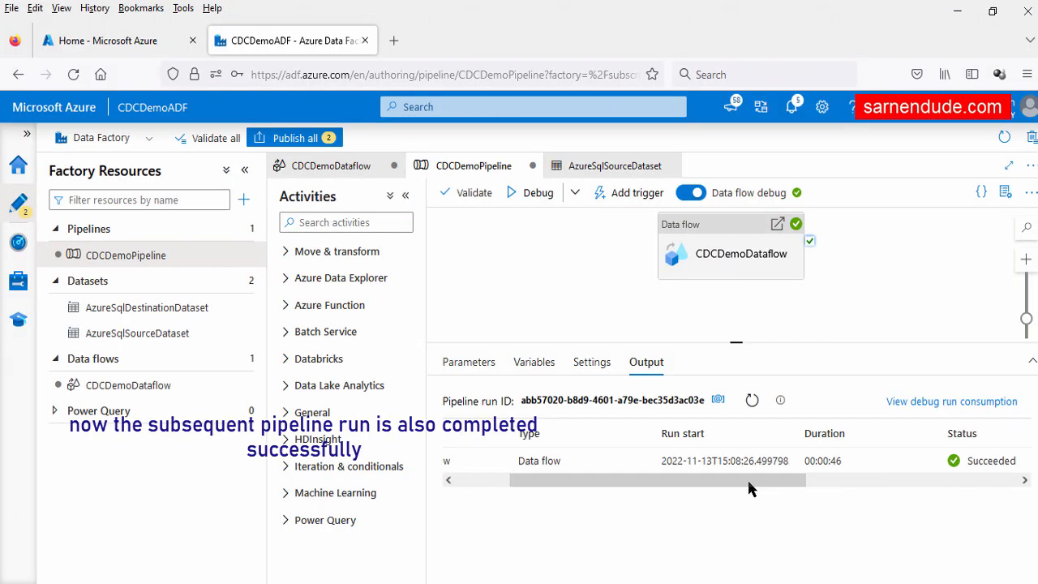
In Azure Data Factory, open the second debug run's CDCDemoDataflow details and check the rows written to ProductSqlDestination
{"action": "left_click_drag", "start_coordinate": [747, 481], "coordinate": [600, 485]}
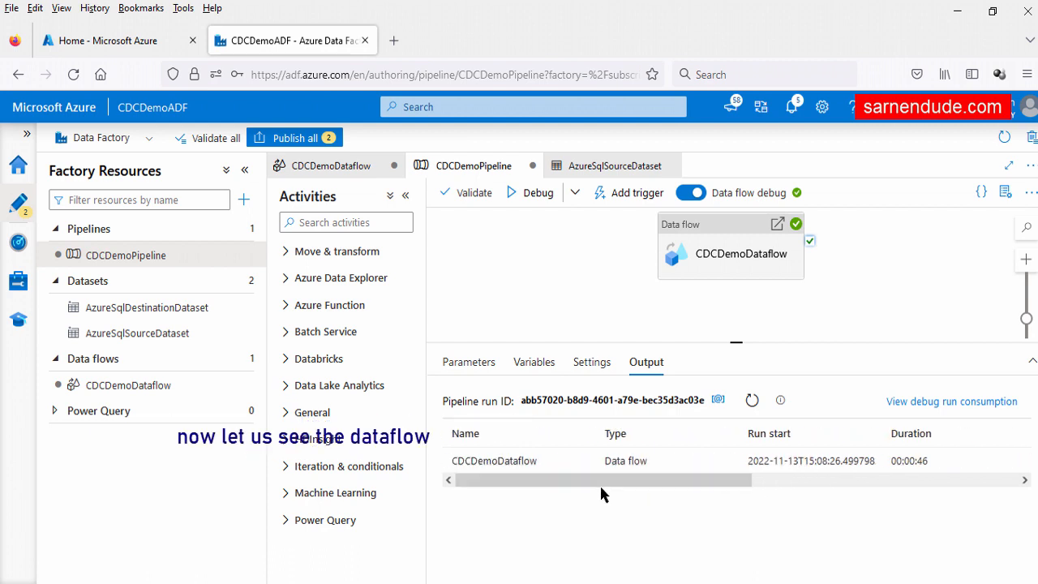
{"action": "left_click", "coordinate": [574, 462]}
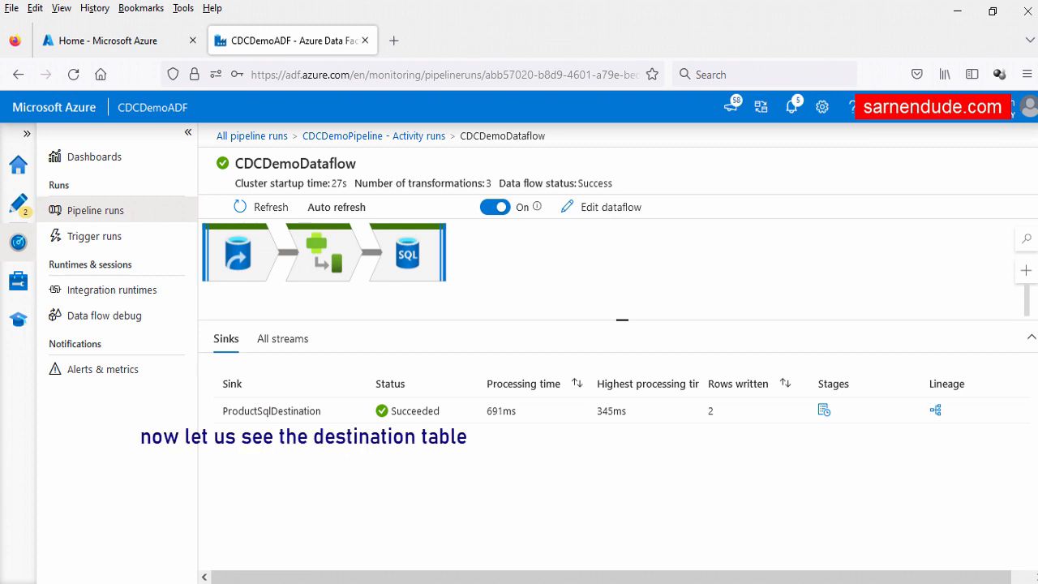
In SQL Server Management Studio, rerun the dbo.ProductDestination query and compare ProdID 2's OperationType and ProdPrice with the dbo.Product script
{"action": "left_click", "coordinate": [421, 119]}
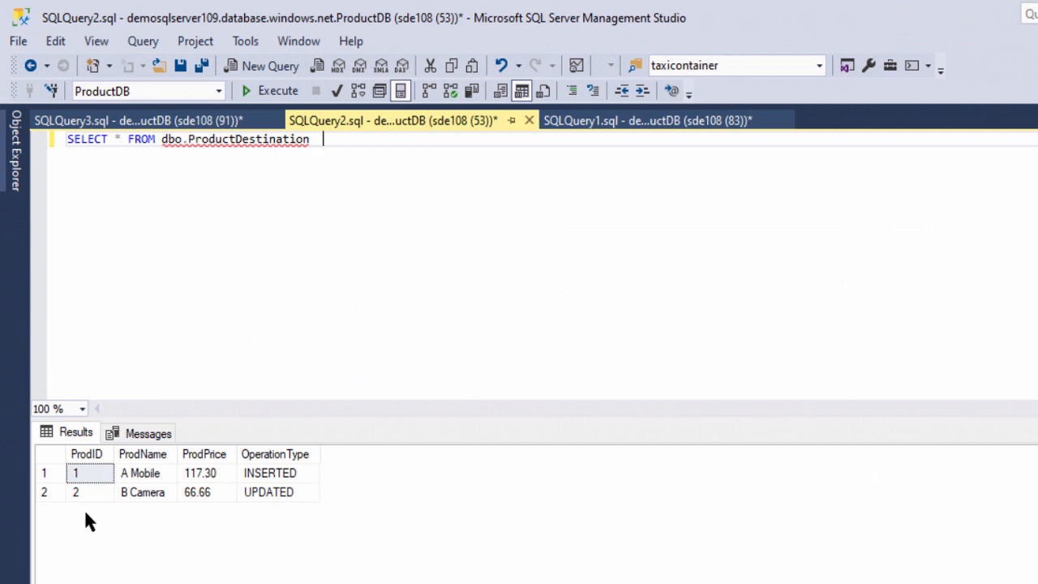
{"action": "left_click", "coordinate": [273, 492]}
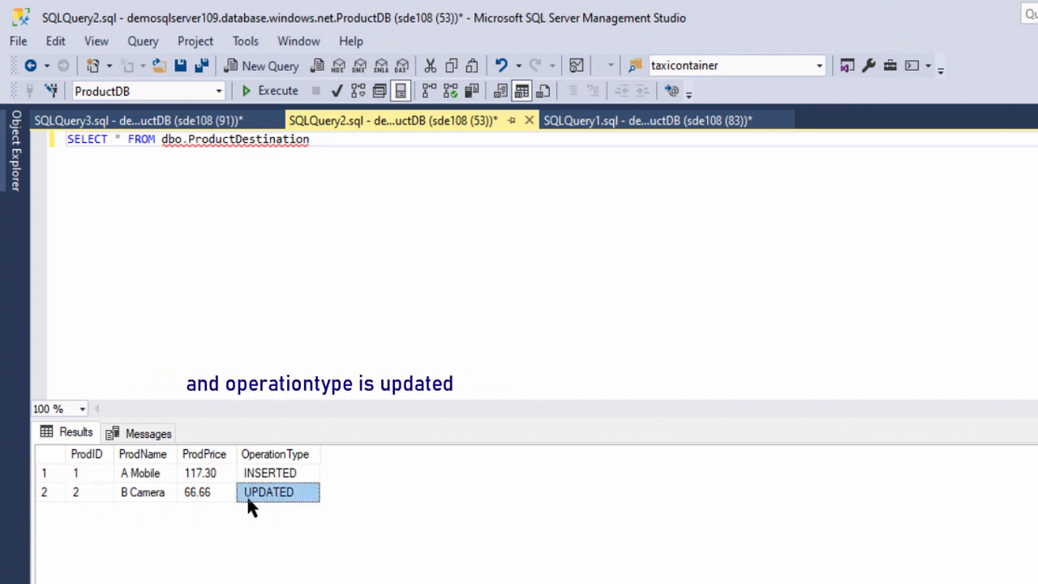
{"action": "left_click", "coordinate": [212, 494]}
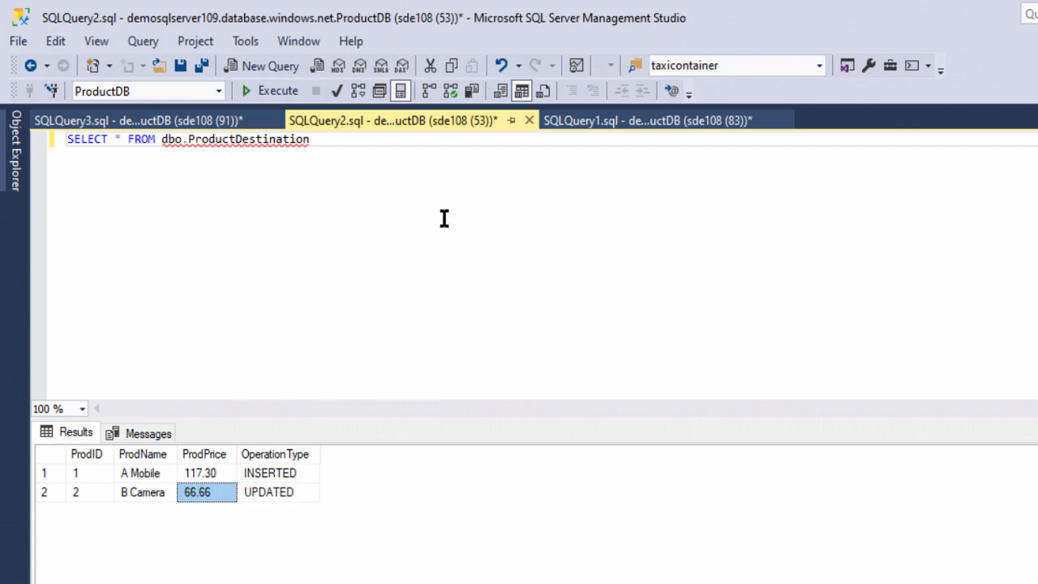
{"action": "left_click", "coordinate": [592, 130]}
{"action": "left_click", "coordinate": [403, 222]}
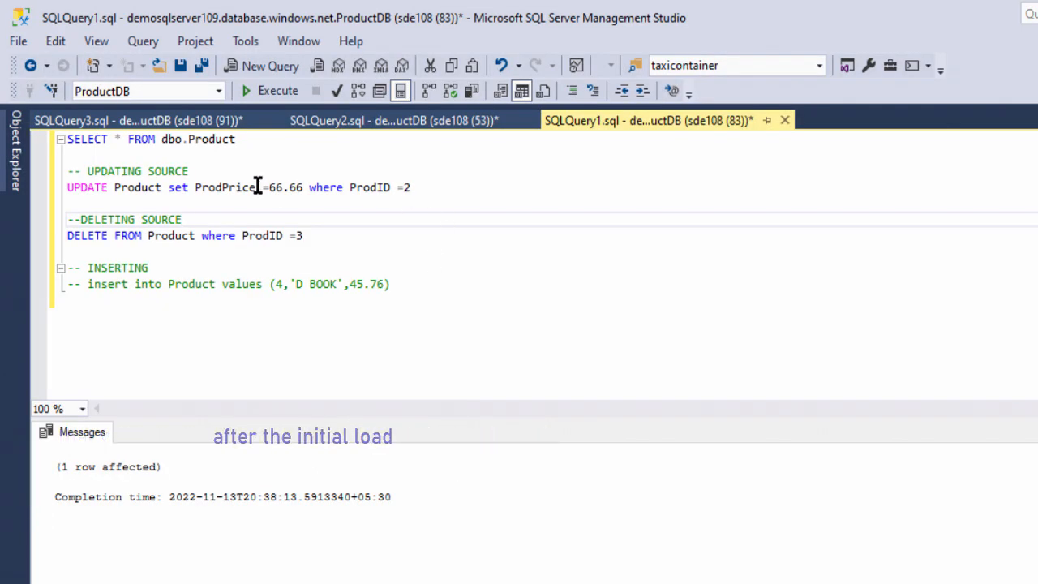
Review the source changes in the dbo.Product script: the ProdPrice update for ProdID 2 and the deletion of ProdID 3
{"action": "left_click_drag", "start_coordinate": [324, 235], "coordinate": [69, 186]}
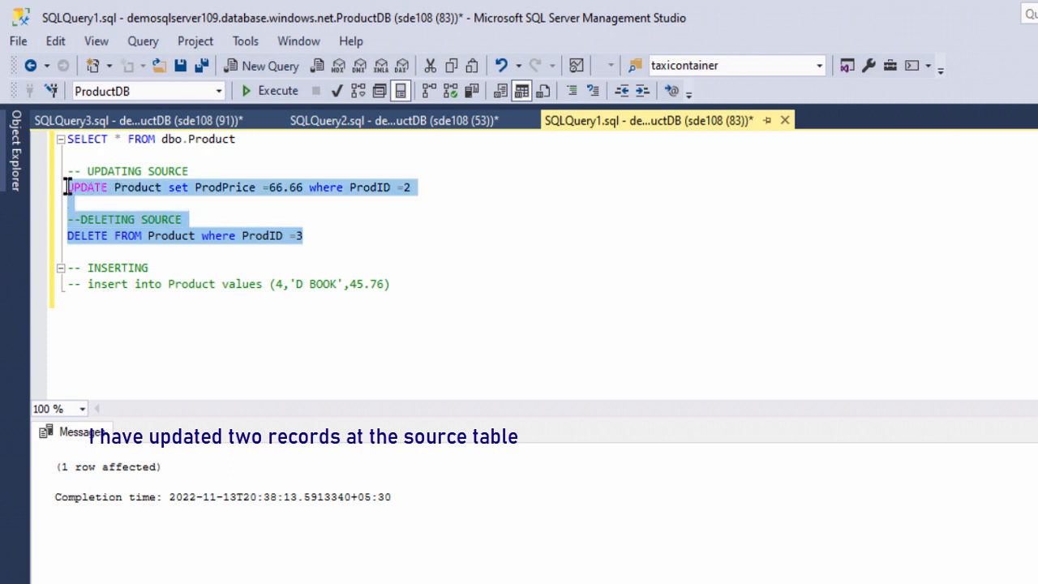
{"action": "left_click", "coordinate": [190, 207]}
{"action": "left_click_drag", "start_coordinate": [166, 186], "coordinate": [222, 186]}
{"action": "left_click", "coordinate": [265, 219]}
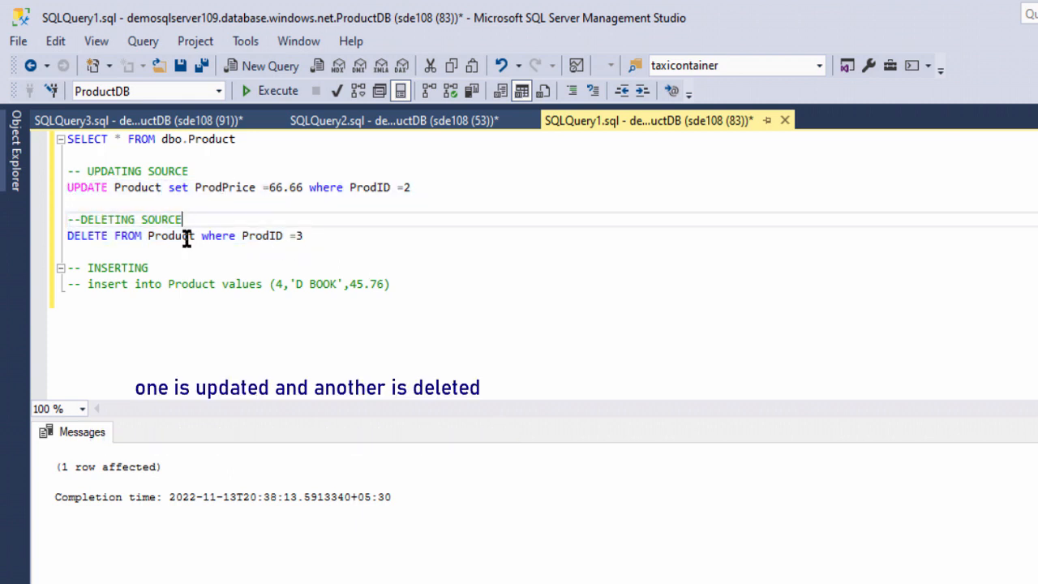
{"action": "left_click_drag", "start_coordinate": [149, 235], "coordinate": [280, 235]}
{"action": "left_click", "coordinate": [405, 253]}
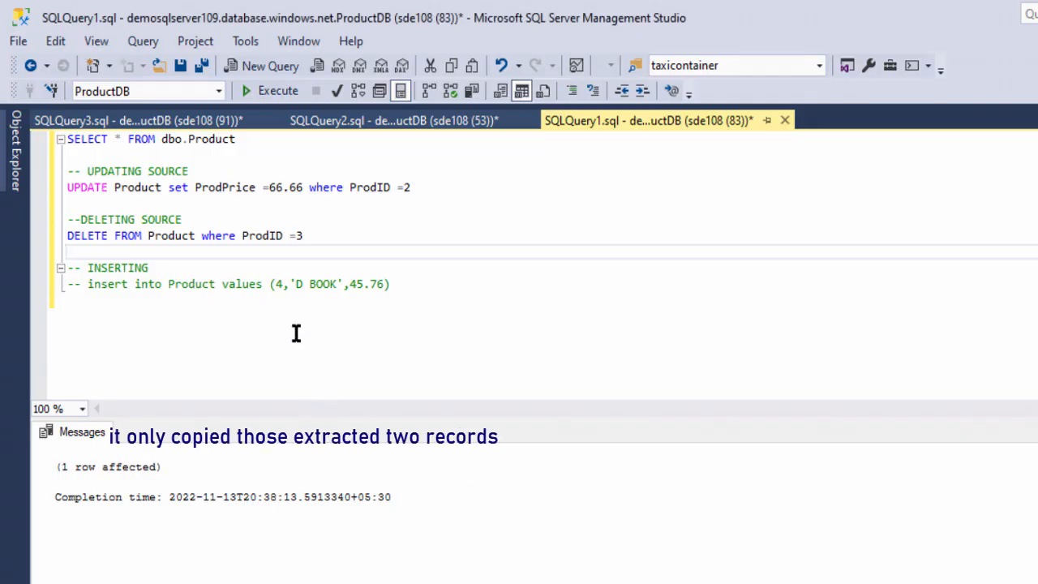
{"action": "left_click", "coordinate": [370, 298]}
{"action": "left_click_drag", "start_coordinate": [320, 240], "coordinate": [67, 187]}
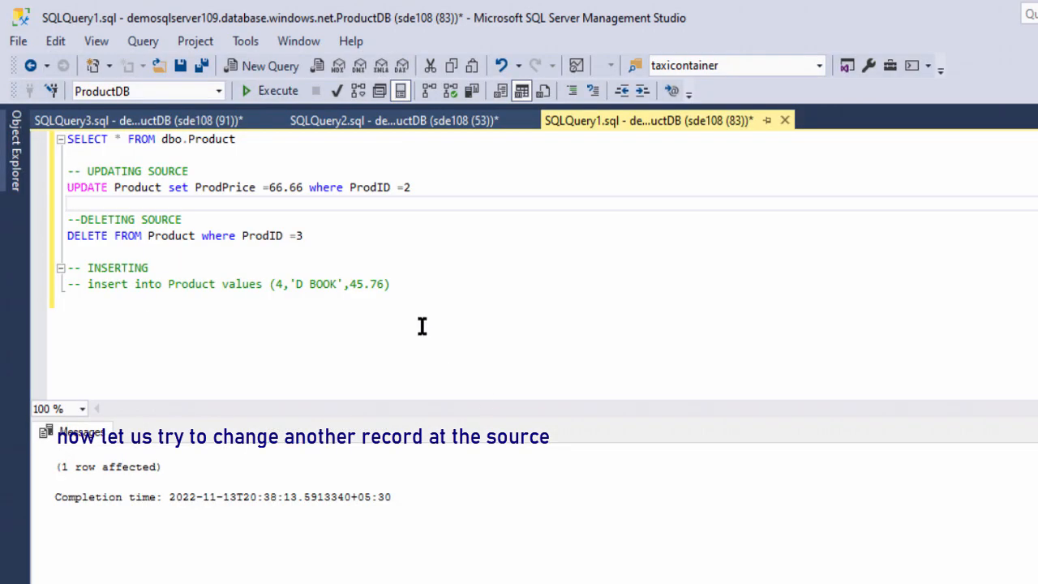
Uncomment the INSERT statement in the dbo.Product script and execute it to add ProdID 4, 'D BOOK', priced 45.76
{"action": "left_click", "coordinate": [421, 325]}
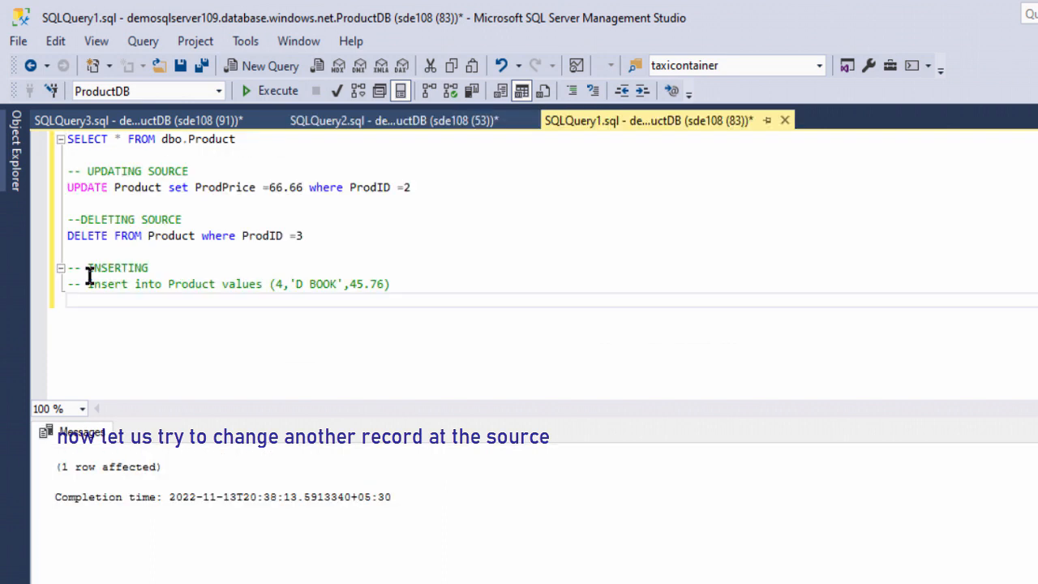
{"action": "left_click_drag", "start_coordinate": [88, 283], "coordinate": [65, 285]}
{"action": "key", "text": "Delete"}
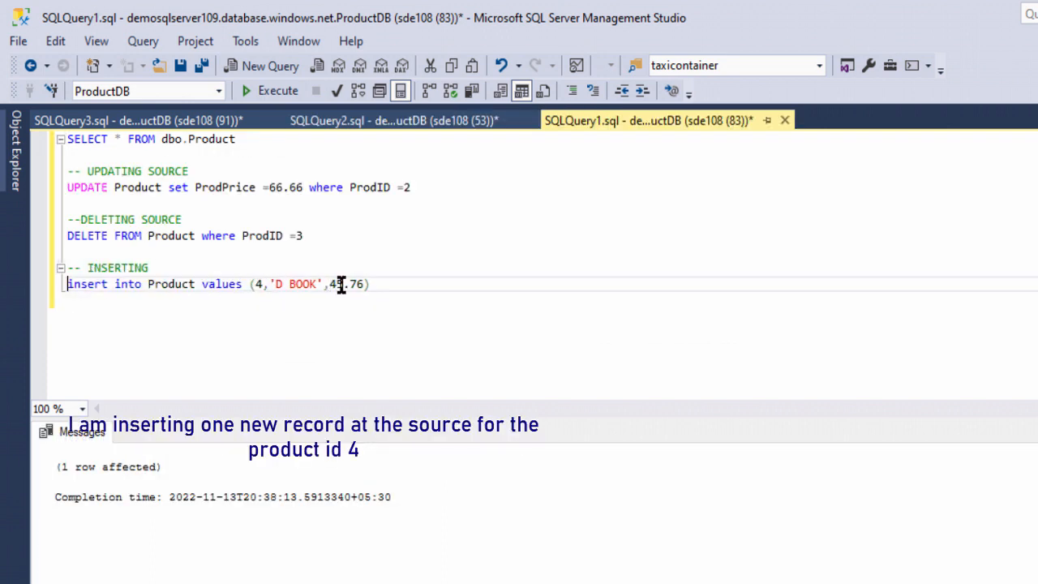
{"action": "left_click_drag", "start_coordinate": [44, 294], "coordinate": [44, 290]}
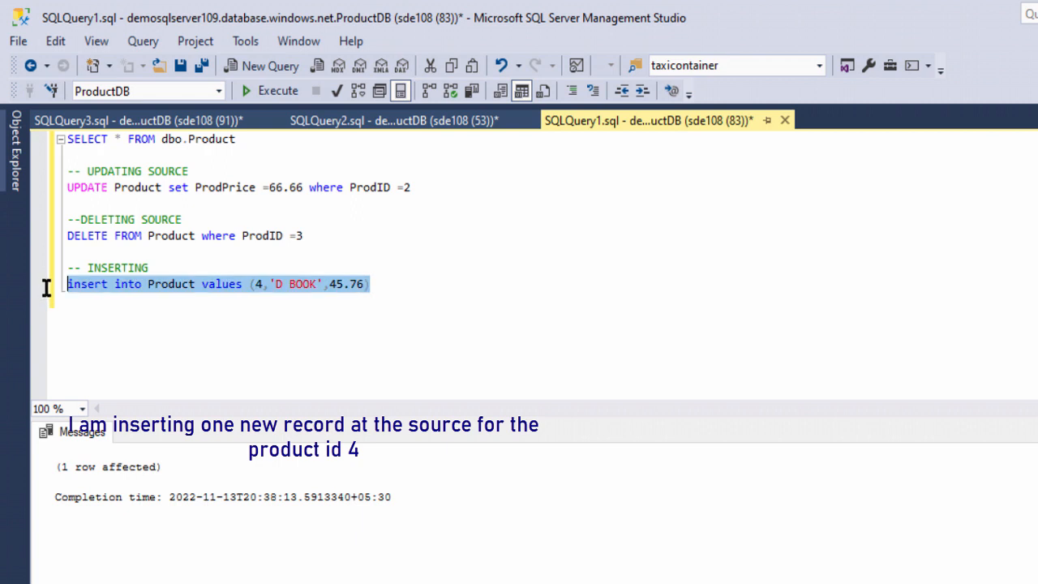
Run only the SELECT query on dbo.Product and check the row for ProdID 4
{"action": "left_click_drag", "start_coordinate": [235, 139], "coordinate": [67, 139]}
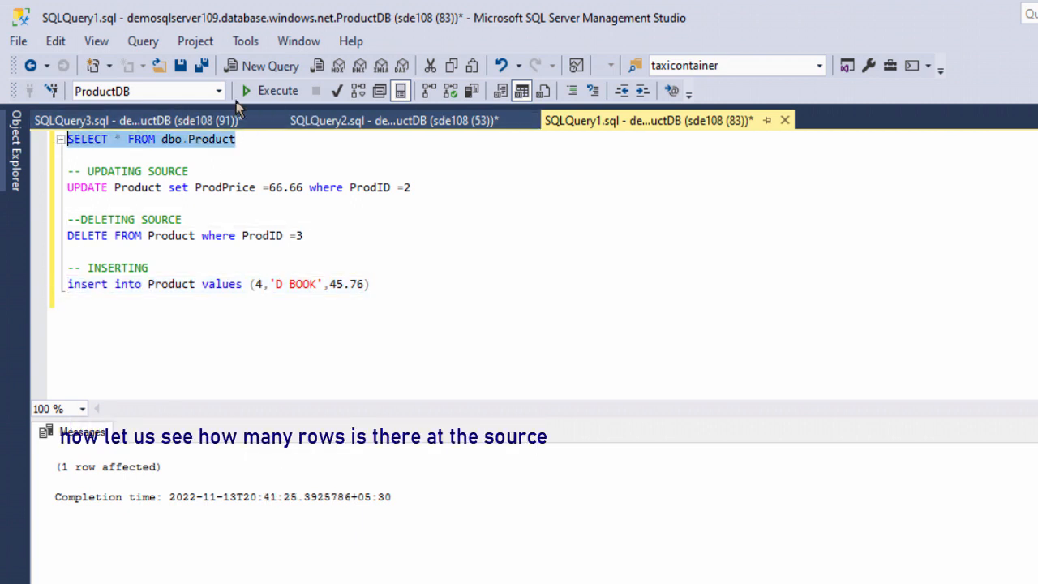
{"action": "left_click", "coordinate": [282, 93]}
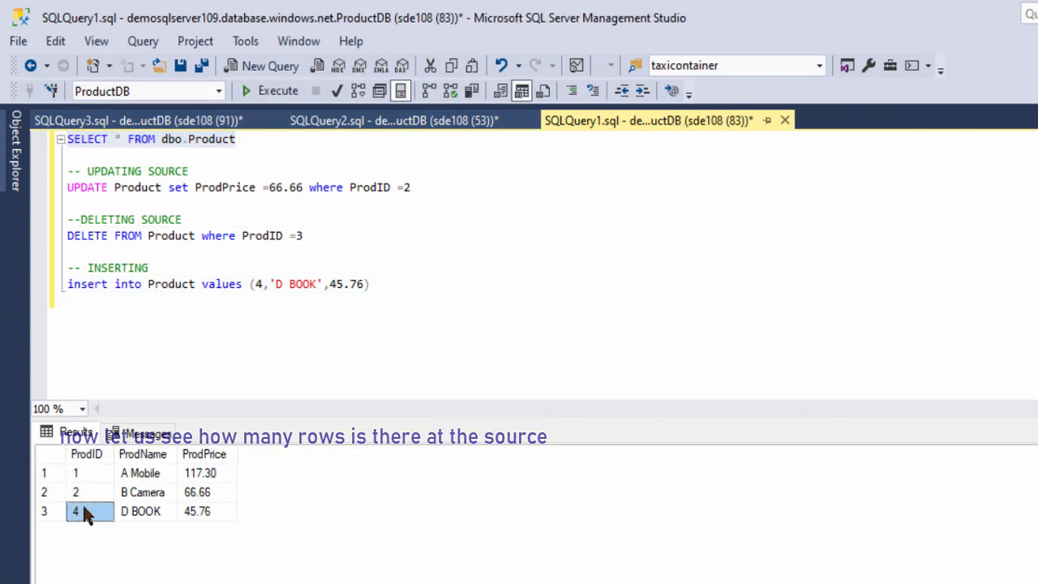
{"action": "left_click_drag", "start_coordinate": [81, 510], "coordinate": [206, 511]}
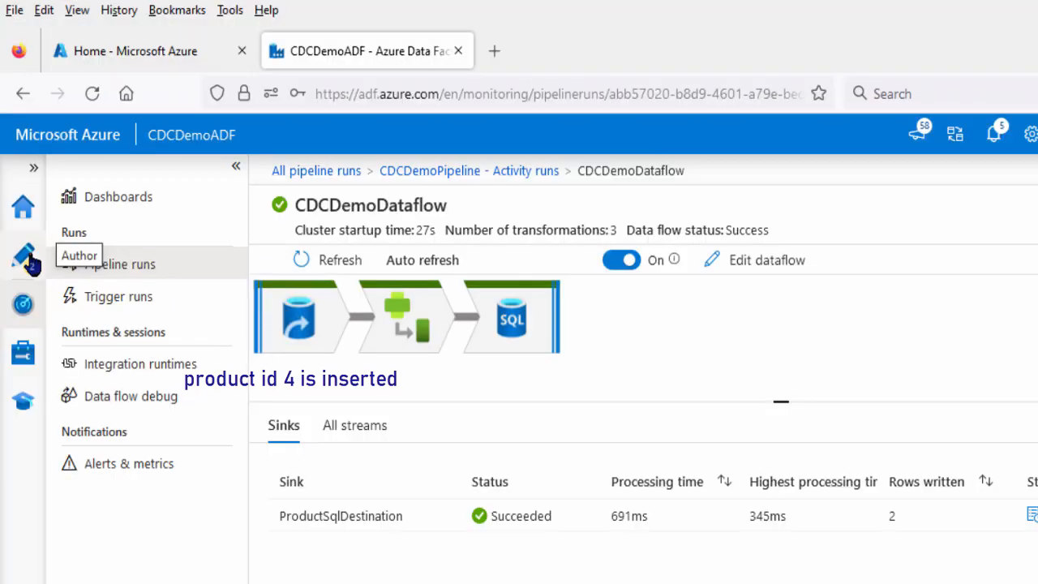
In Azure Data Factory, return to authoring CDCDemoPipeline and start a debug run to capture the newly inserted source row
{"action": "left_click", "coordinate": [23, 254]}
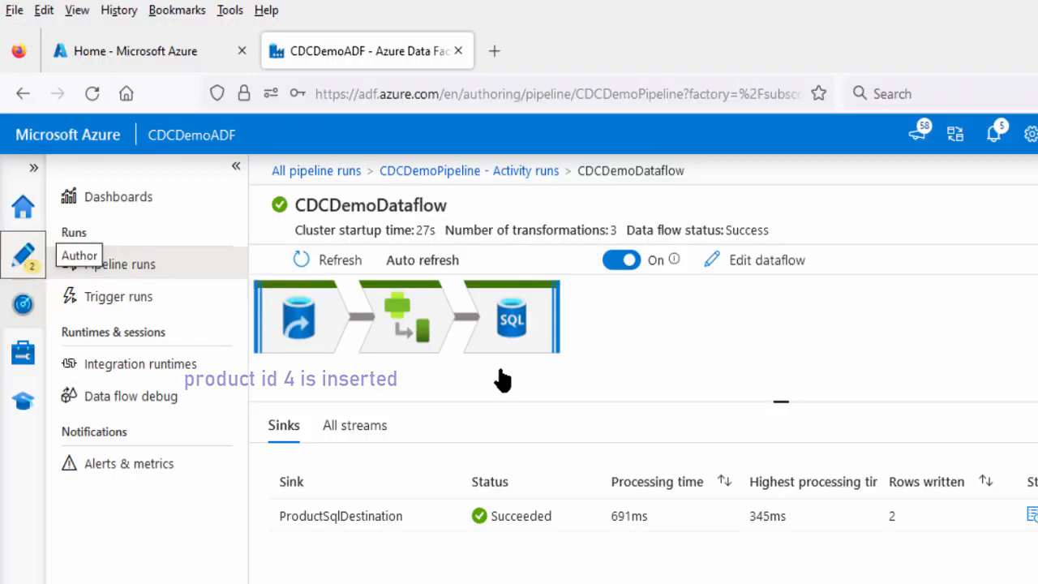
{"action": "left_click", "coordinate": [676, 242]}
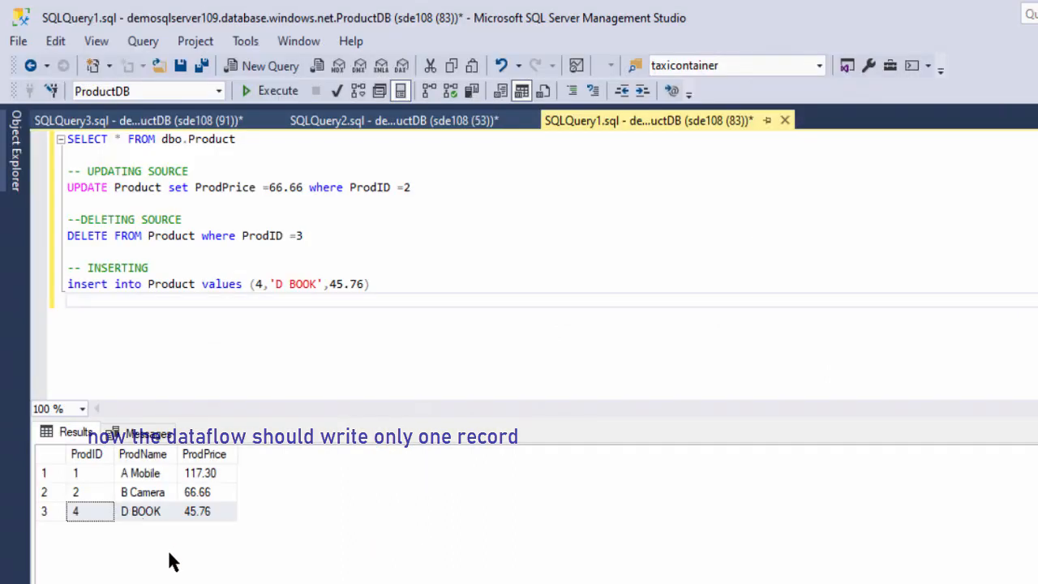
In SQL Server Management Studio, compare the new ProdID 4 row with the existing ProdID 1 and 2 rows in dbo.Product
{"action": "left_click", "coordinate": [107, 508]}
{"action": "left_click_drag", "start_coordinate": [95, 474], "coordinate": [200, 497]}
{"action": "left_click_drag", "start_coordinate": [87, 511], "coordinate": [171, 509]}
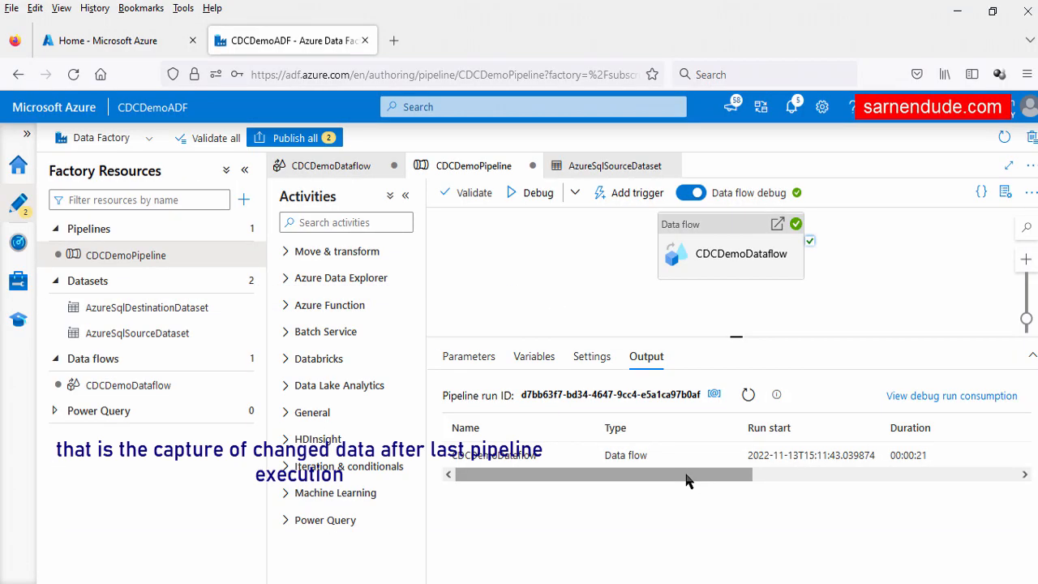
In Azure Data Factory, open the latest run's CDCDemoDataflow details and check the rows written to ProductSqlDestination
{"action": "left_click_drag", "start_coordinate": [702, 480], "coordinate": [588, 466]}
{"action": "left_click", "coordinate": [584, 457]}
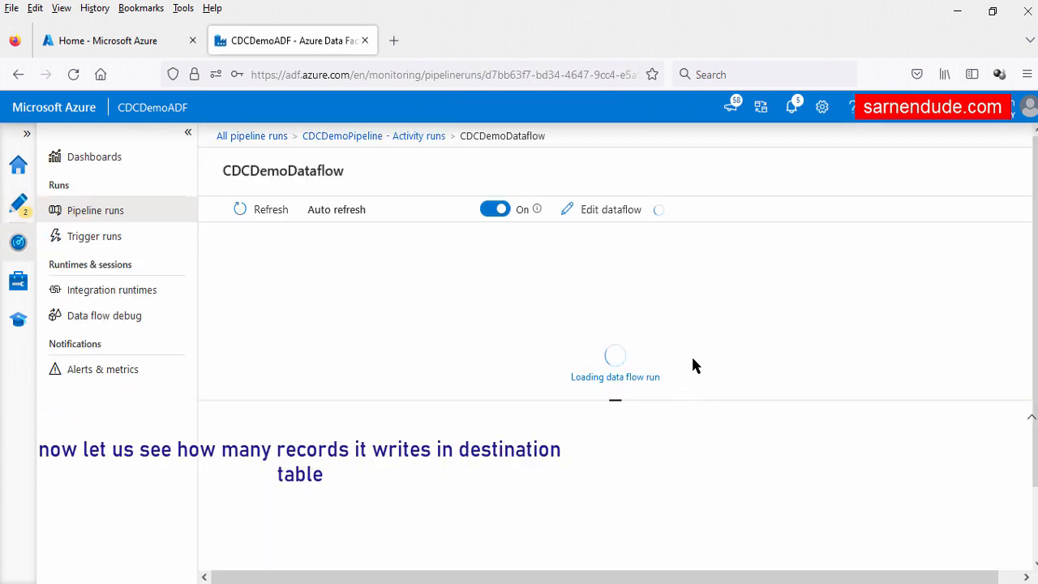
{"action": "double_click", "coordinate": [707, 412]}
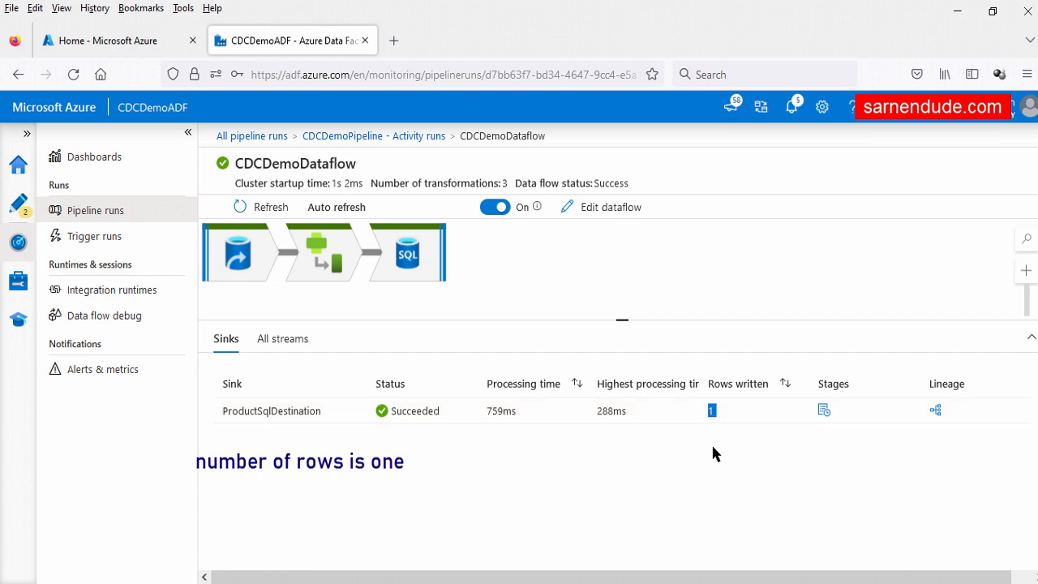
{"action": "left_click", "coordinate": [711, 446]}
{"action": "left_click_drag", "start_coordinate": [716, 411], "coordinate": [704, 411]}
{"action": "left_click", "coordinate": [710, 438]}
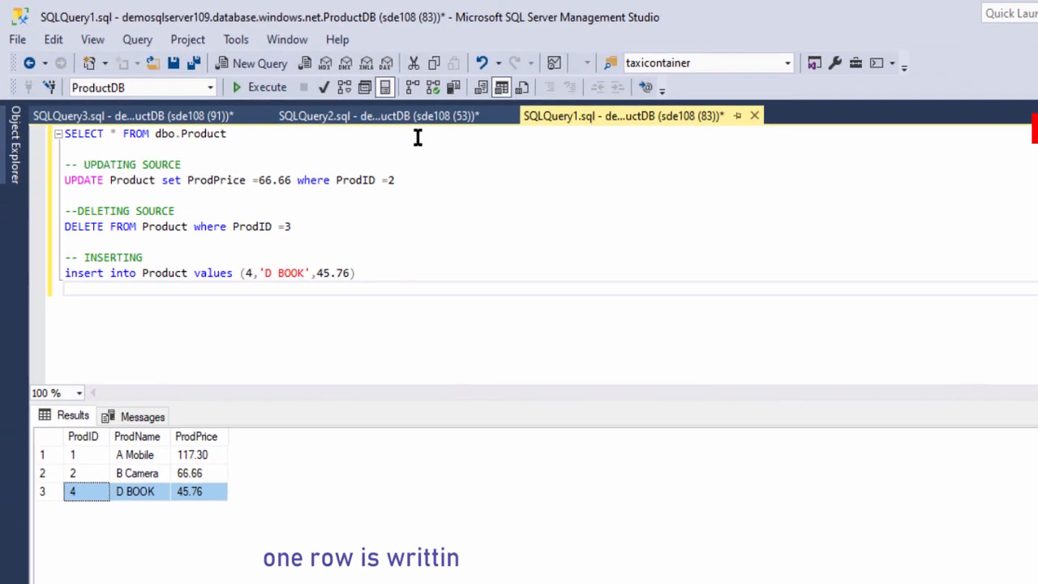
In SQL Server Management Studio, rerun the dbo.ProductDestination query and check the ProdID 4 row and its OperationType
{"action": "left_click", "coordinate": [419, 122]}
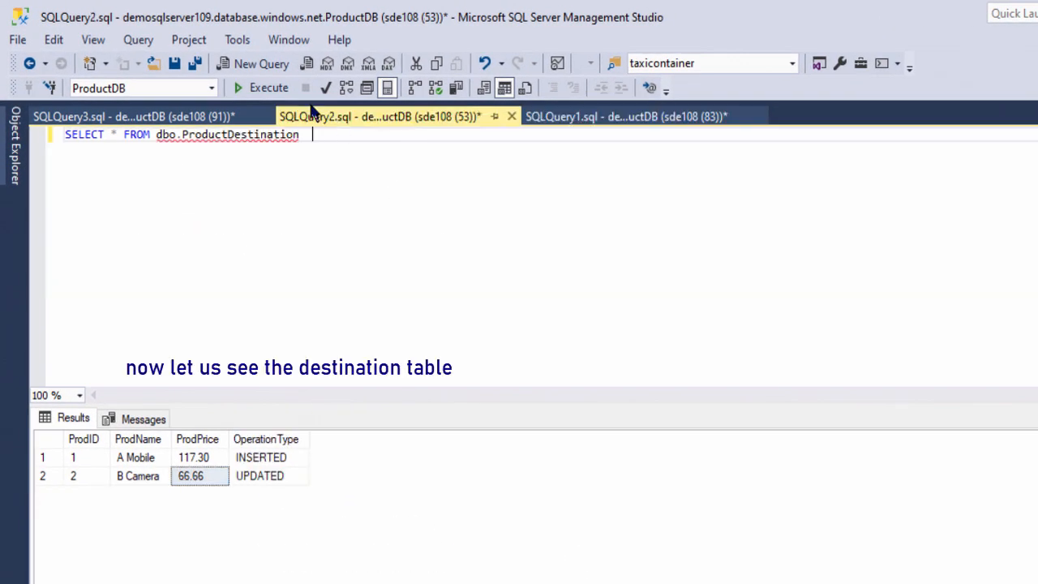
{"action": "key", "text": "F5"}
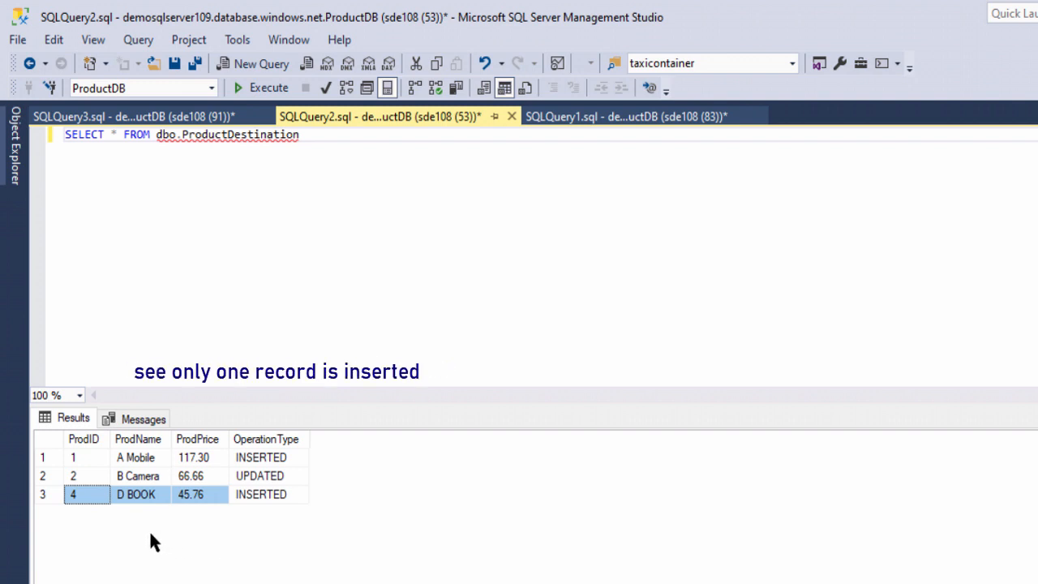
{"action": "left_click", "coordinate": [261, 494]}
{"action": "left_click_drag", "start_coordinate": [85, 496], "coordinate": [124, 500]}
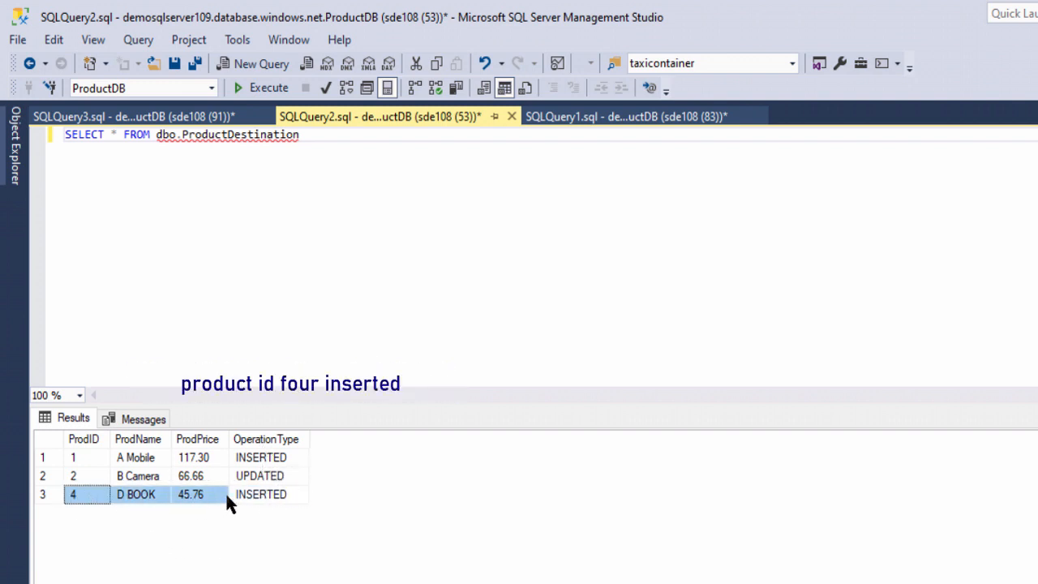
Compare the ProdID 4 INSERT statement in the dbo.Product script with the replicated row in the dbo.ProductDestination results
{"action": "left_click", "coordinate": [568, 118]}
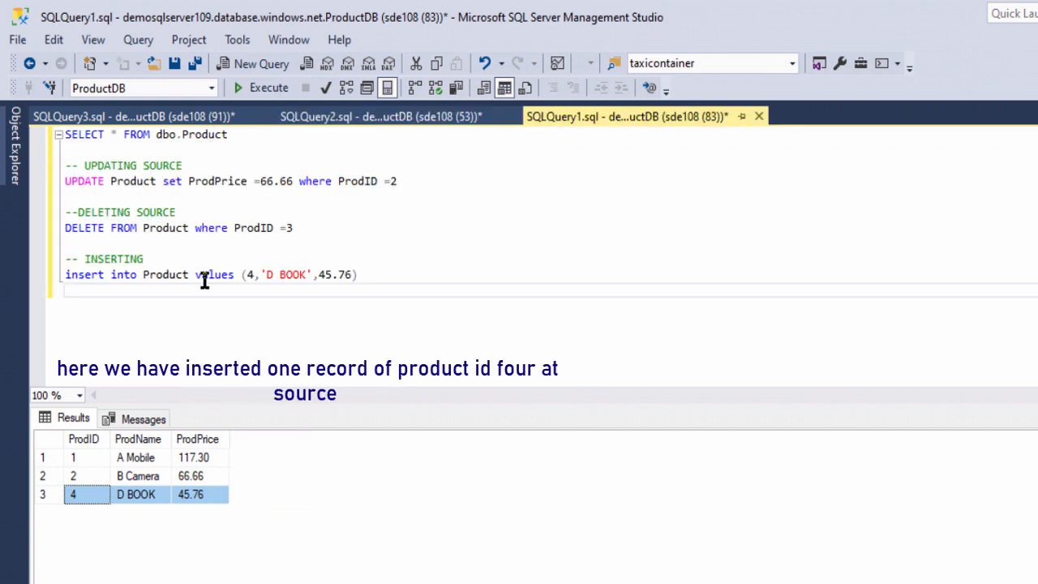
{"action": "double_click", "coordinate": [159, 274]}
{"action": "left_click_drag", "start_coordinate": [262, 270], "coordinate": [247, 270]}
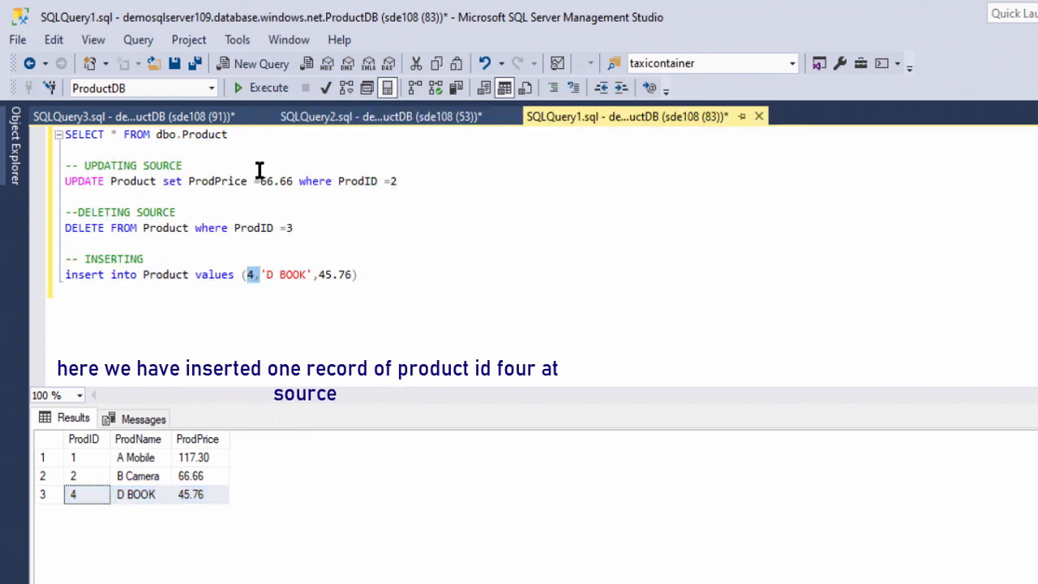
{"action": "left_click", "coordinate": [381, 117]}
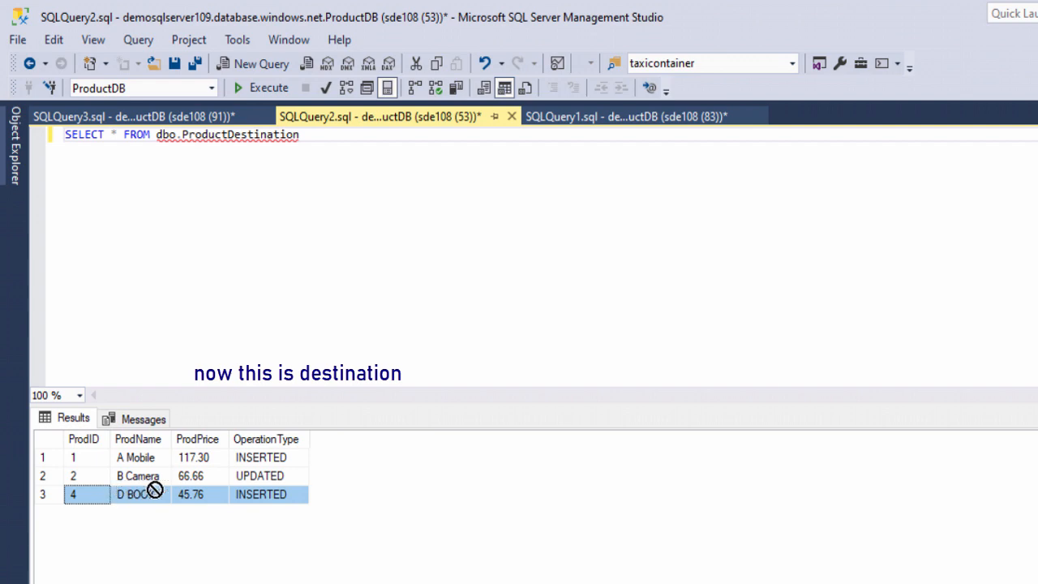
{"action": "left_click", "coordinate": [134, 477]}
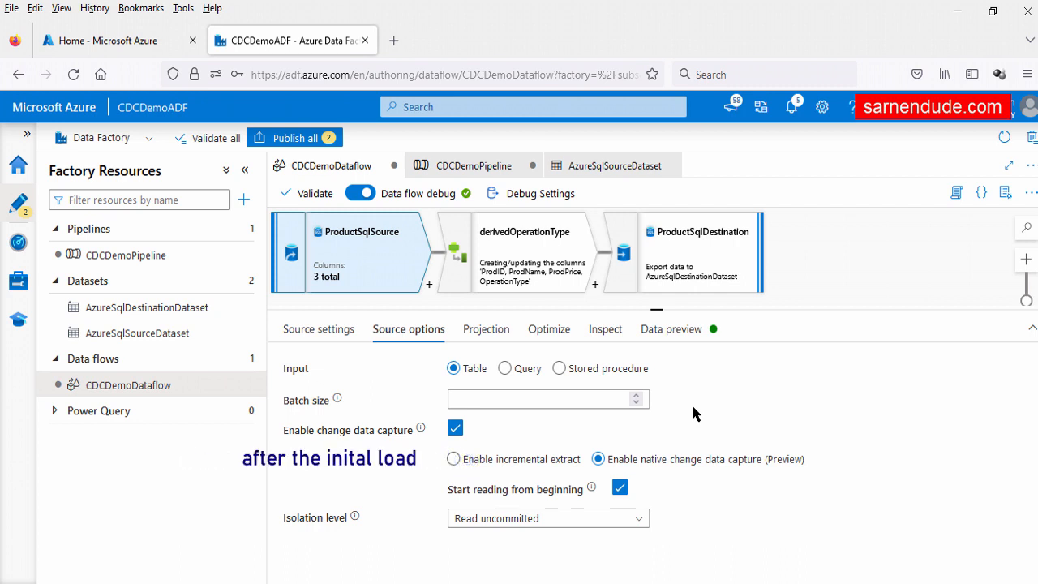
In Azure Data Factory, open CDCDemoDataflow's derivedOperationType settings and examine the OperationType column's expression
{"action": "left_click", "coordinate": [508, 266]}
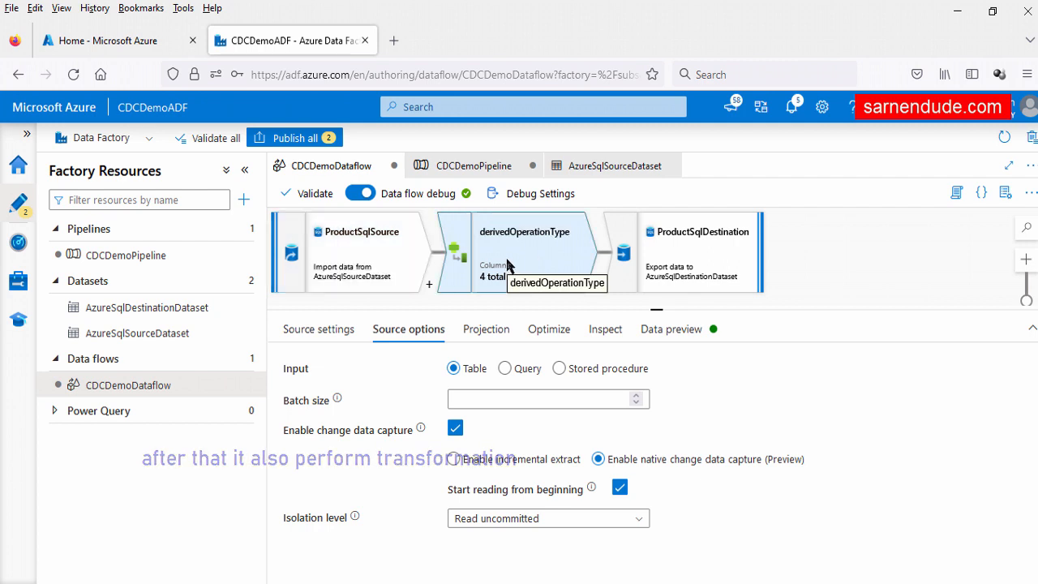
{"action": "scroll", "coordinate": [427, 472], "scroll_direction": "down", "scroll_amount": 1}
{"action": "scroll", "coordinate": [427, 473], "scroll_direction": "down", "scroll_amount": 1}
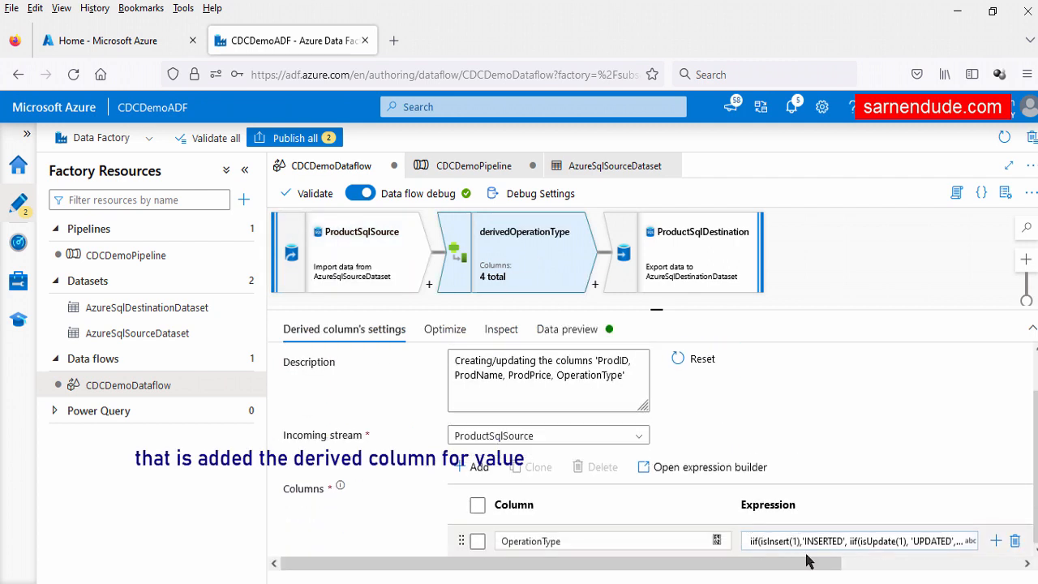